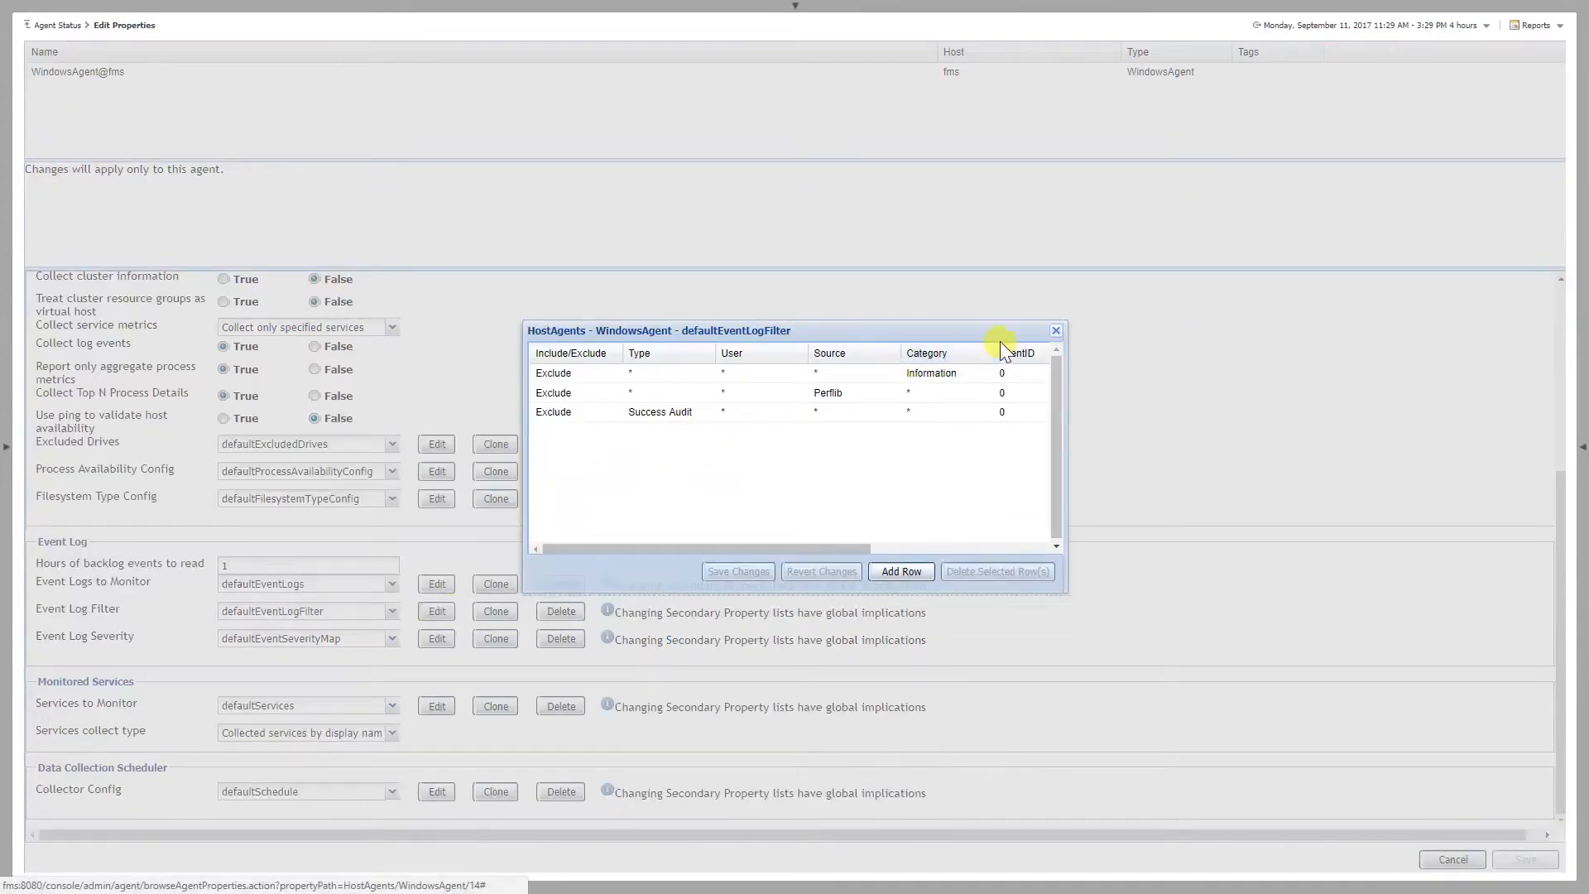
Close the event log filter list and review the Event Log Severity mapping (defaultEventSeverityMap) in the agent's properties
{"action": "left_click", "coordinate": [1056, 329]}
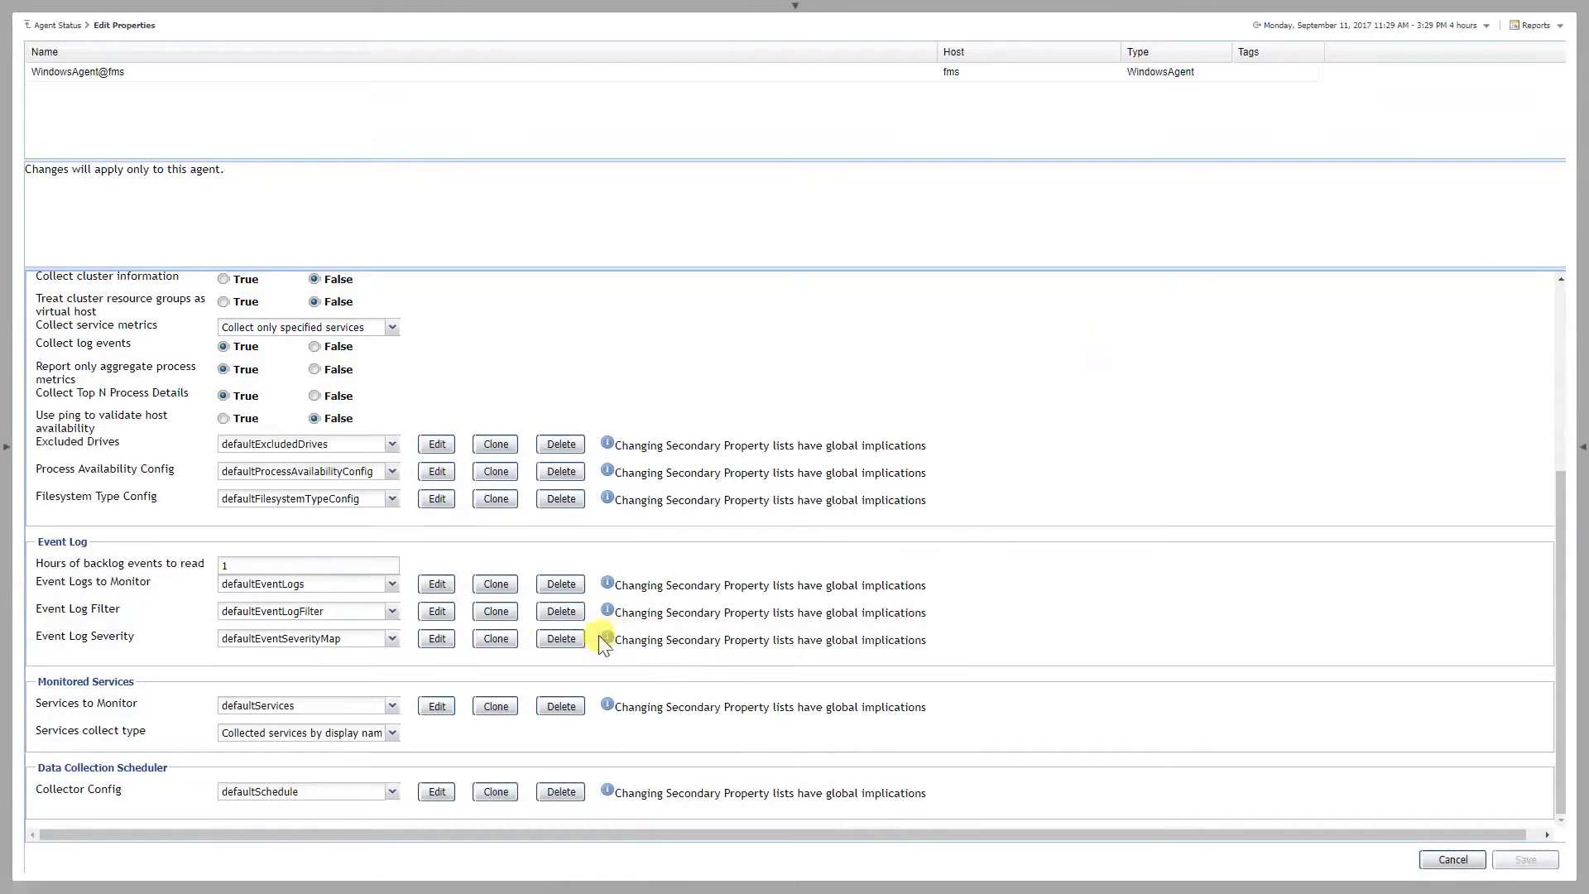
{"action": "left_click", "coordinate": [439, 639]}
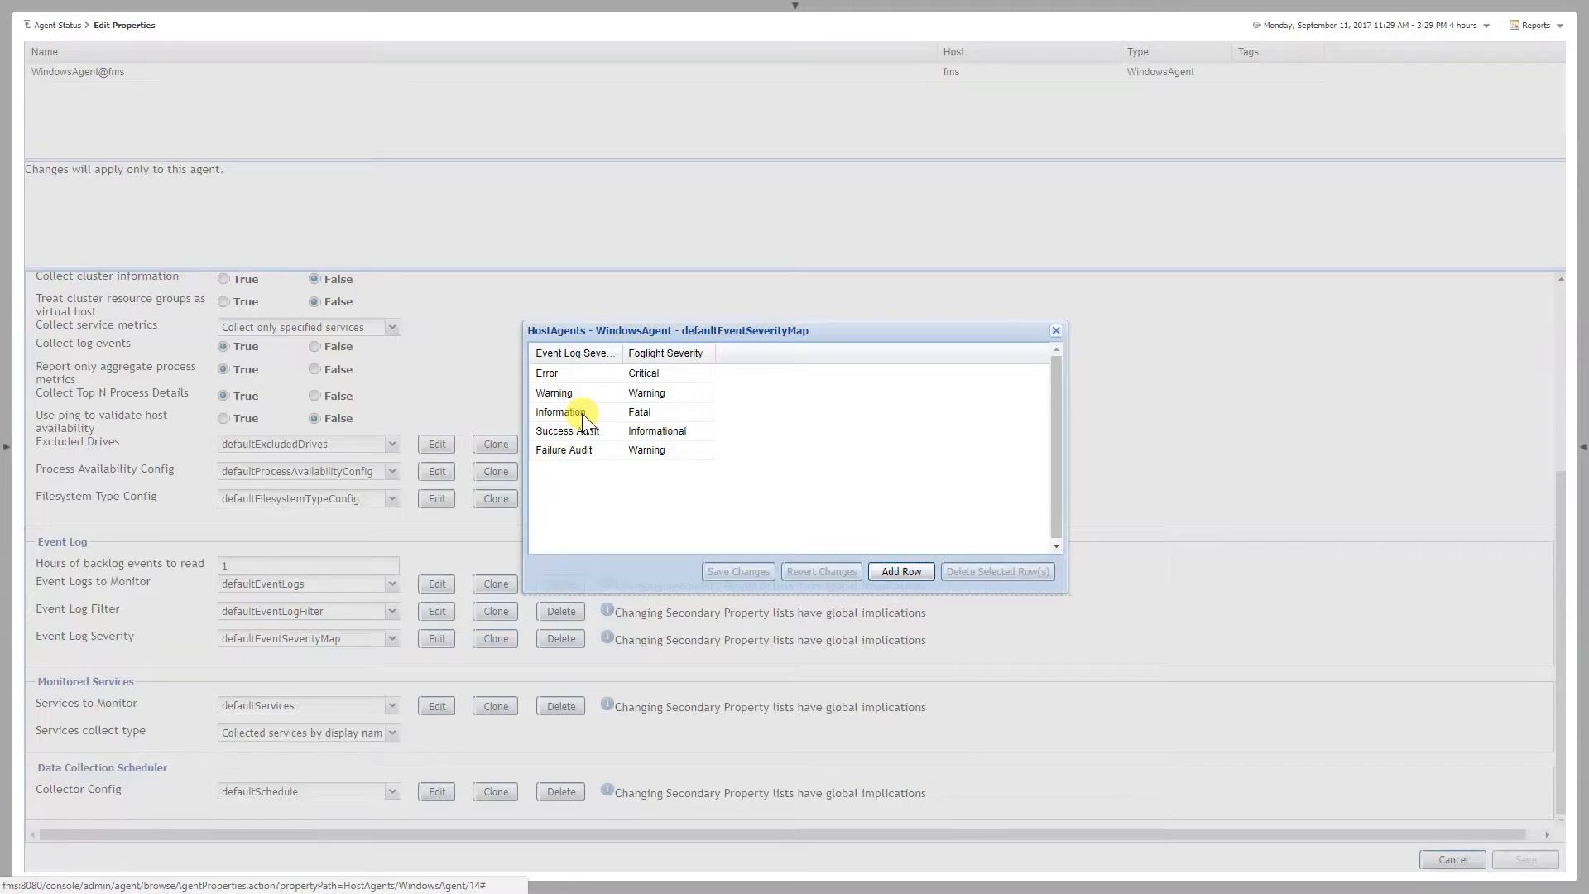
{"action": "left_click", "coordinate": [1055, 331]}
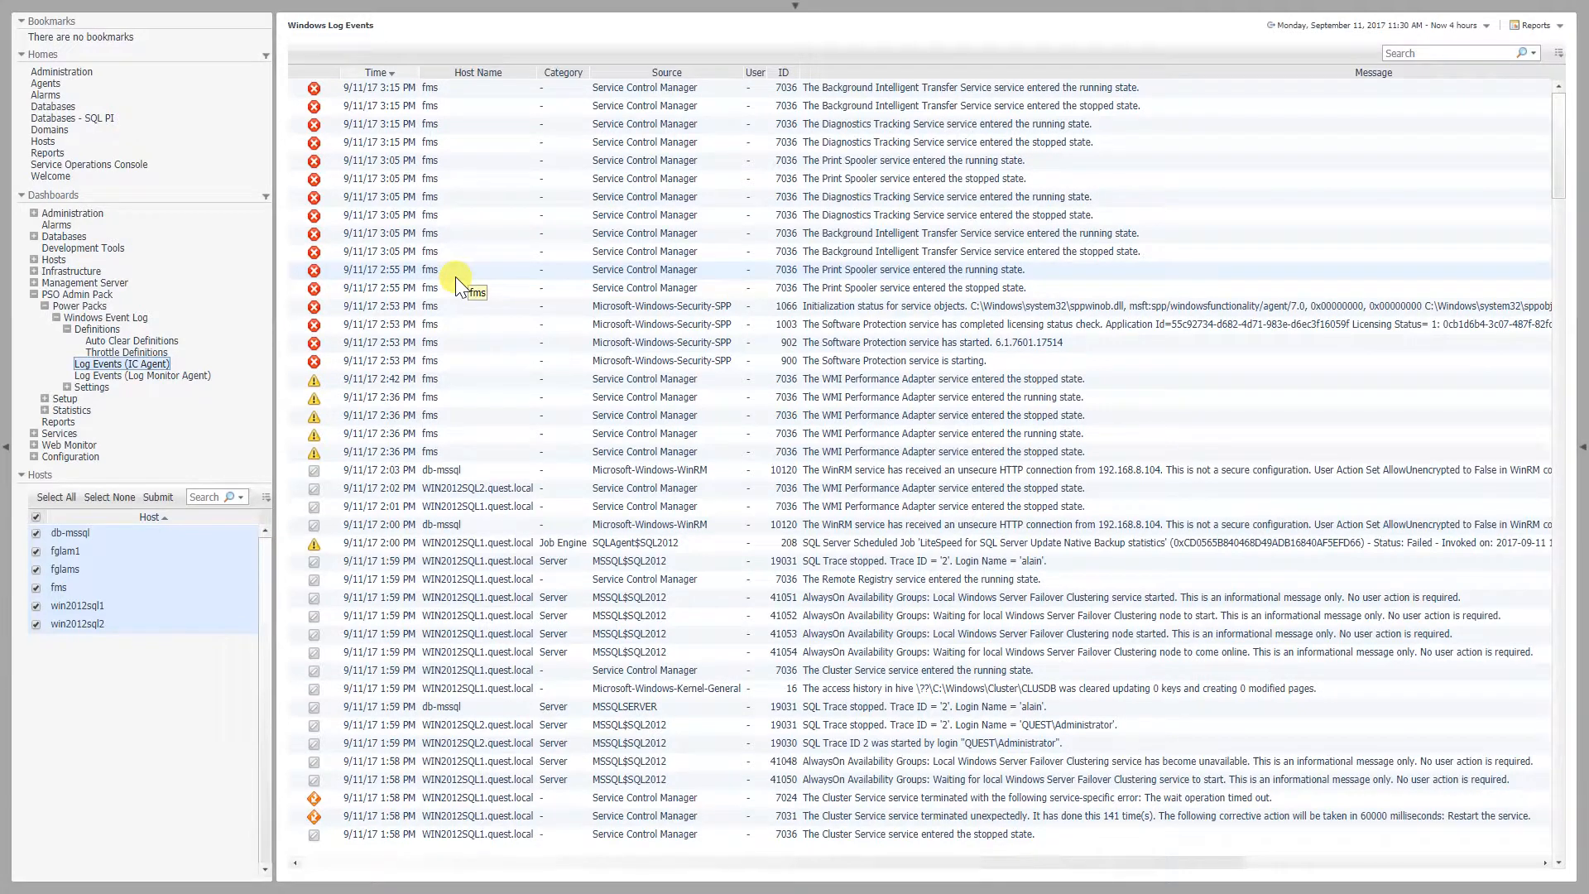
In the Windows Event Log throttle definitions, add and save one for message "The Print Spooler service entered the stopped state." with count in duration 0
{"action": "left_click", "coordinate": [148, 351]}
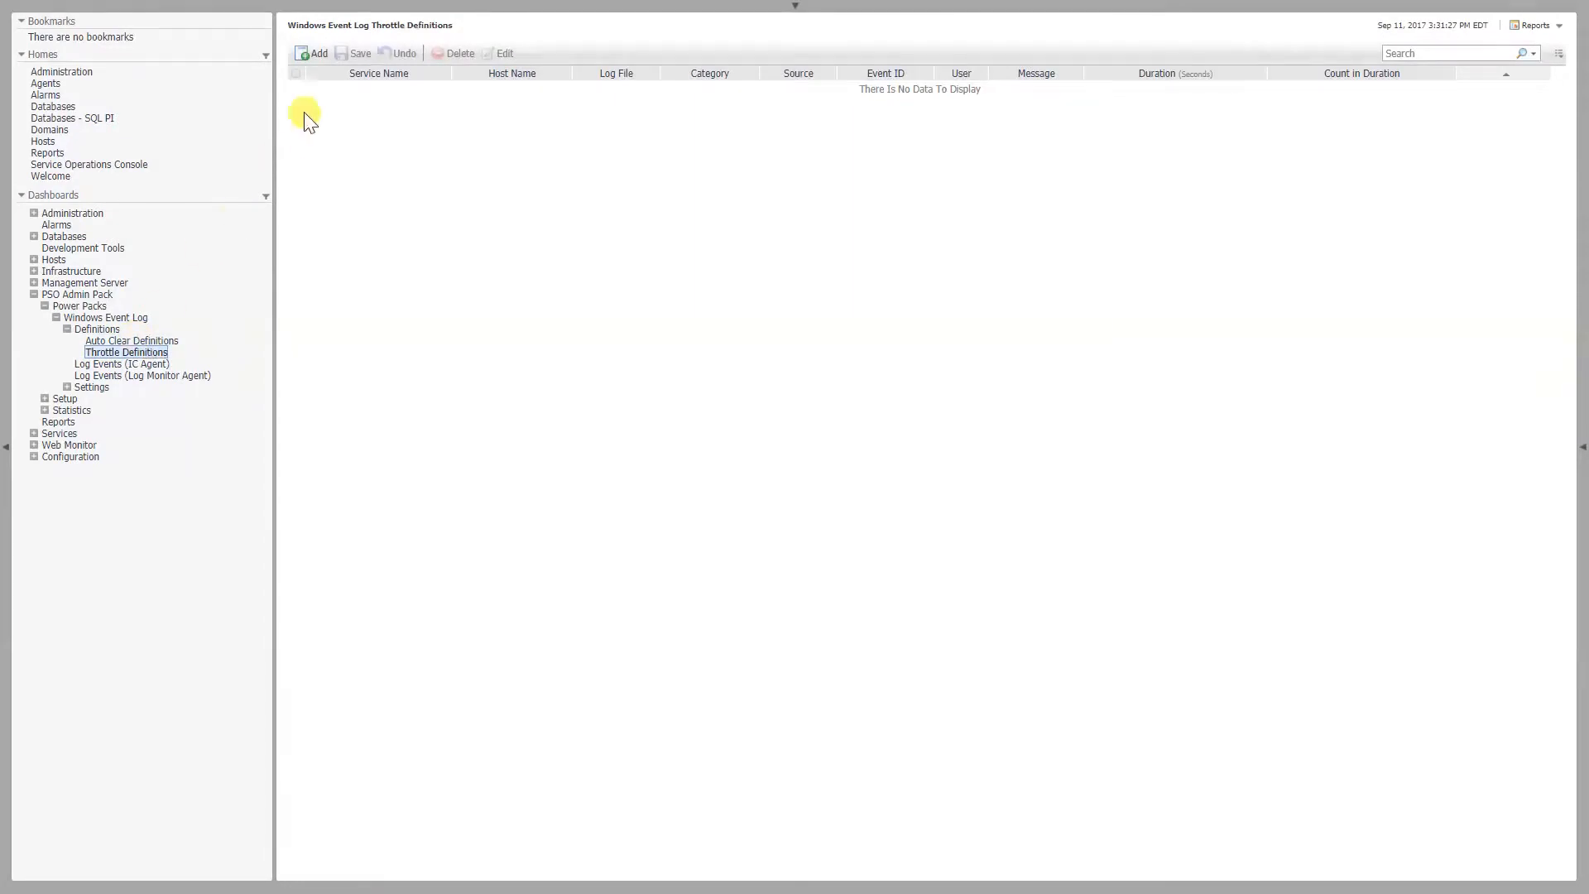
{"action": "left_click", "coordinate": [313, 54]}
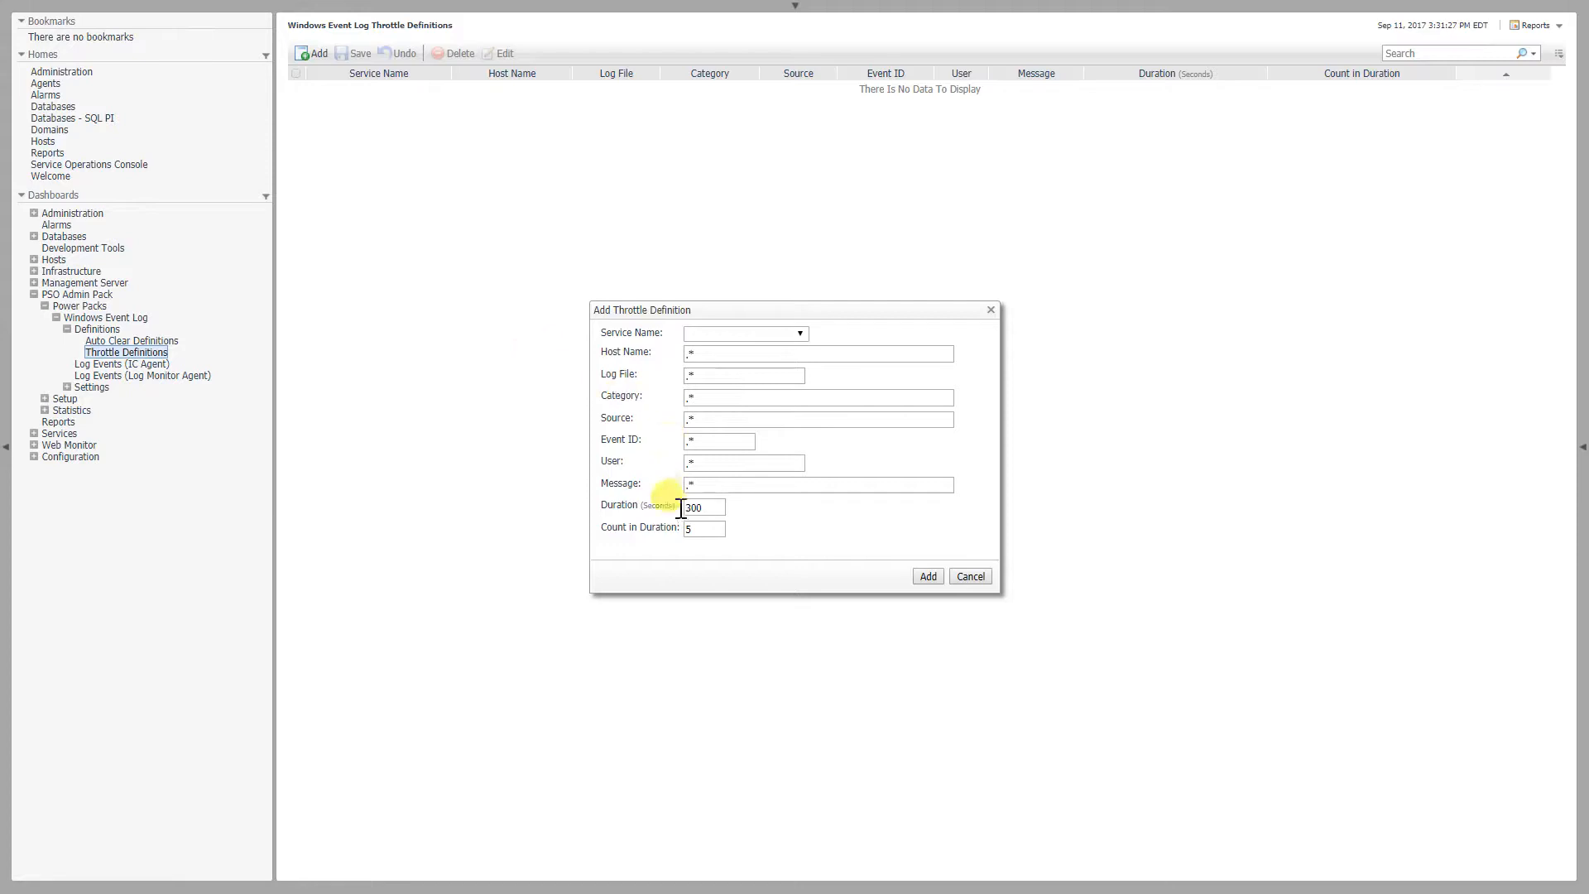
{"action": "left_click", "coordinate": [701, 534]}
{"action": "left_click", "coordinate": [698, 487]}
{"action": "double_click", "coordinate": [696, 485]}
{"action": "type", "text": "The Print Spooler service entered the stopped state."}
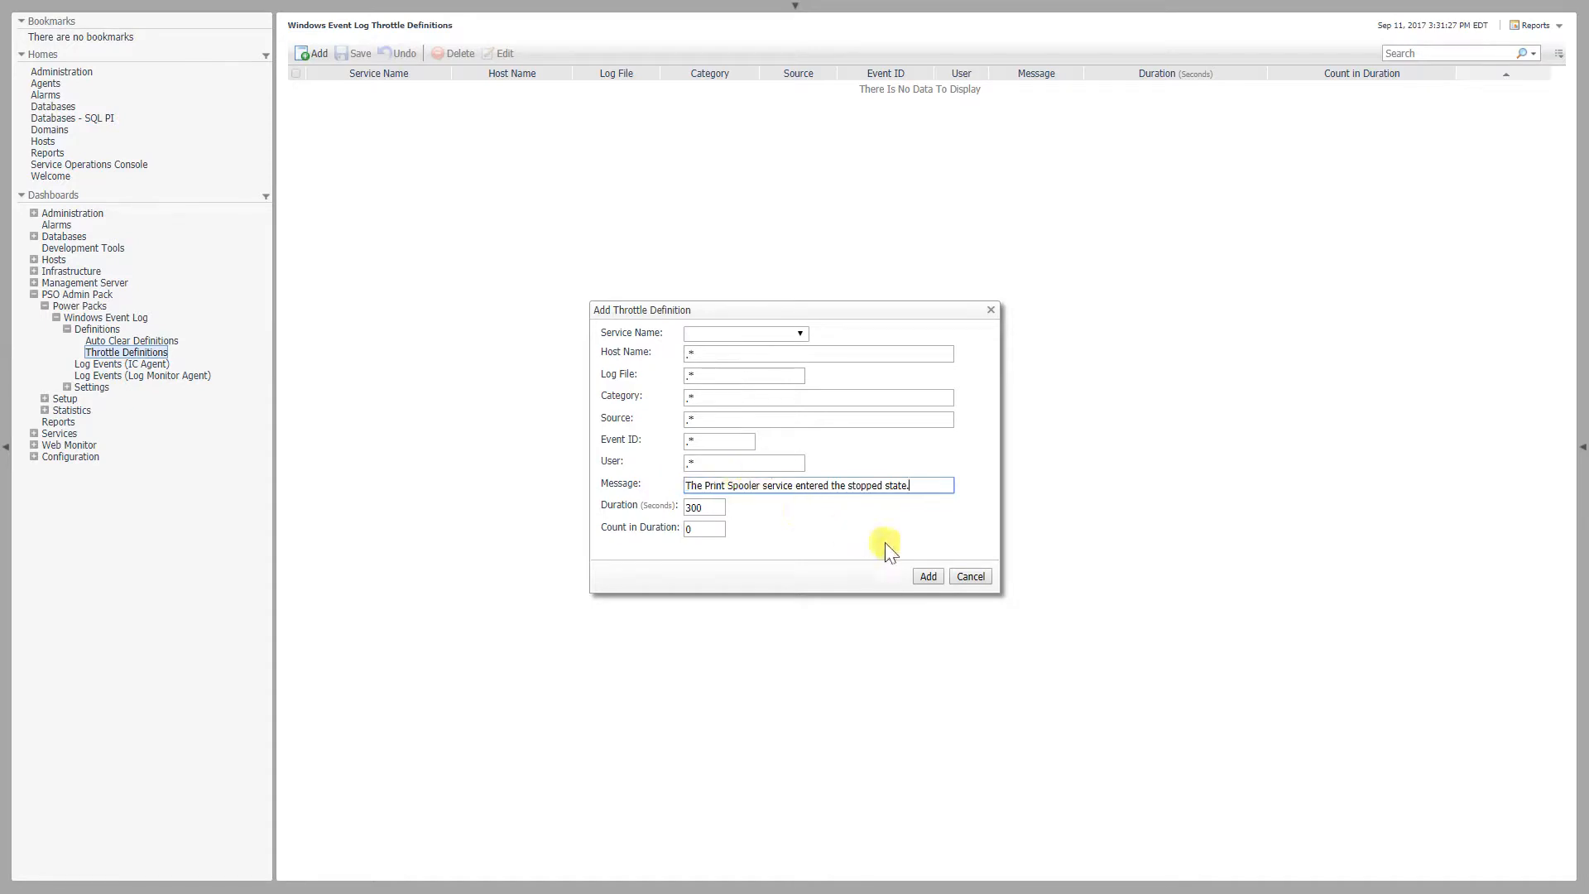
{"action": "left_click", "coordinate": [928, 573]}
{"action": "left_click", "coordinate": [351, 55]}
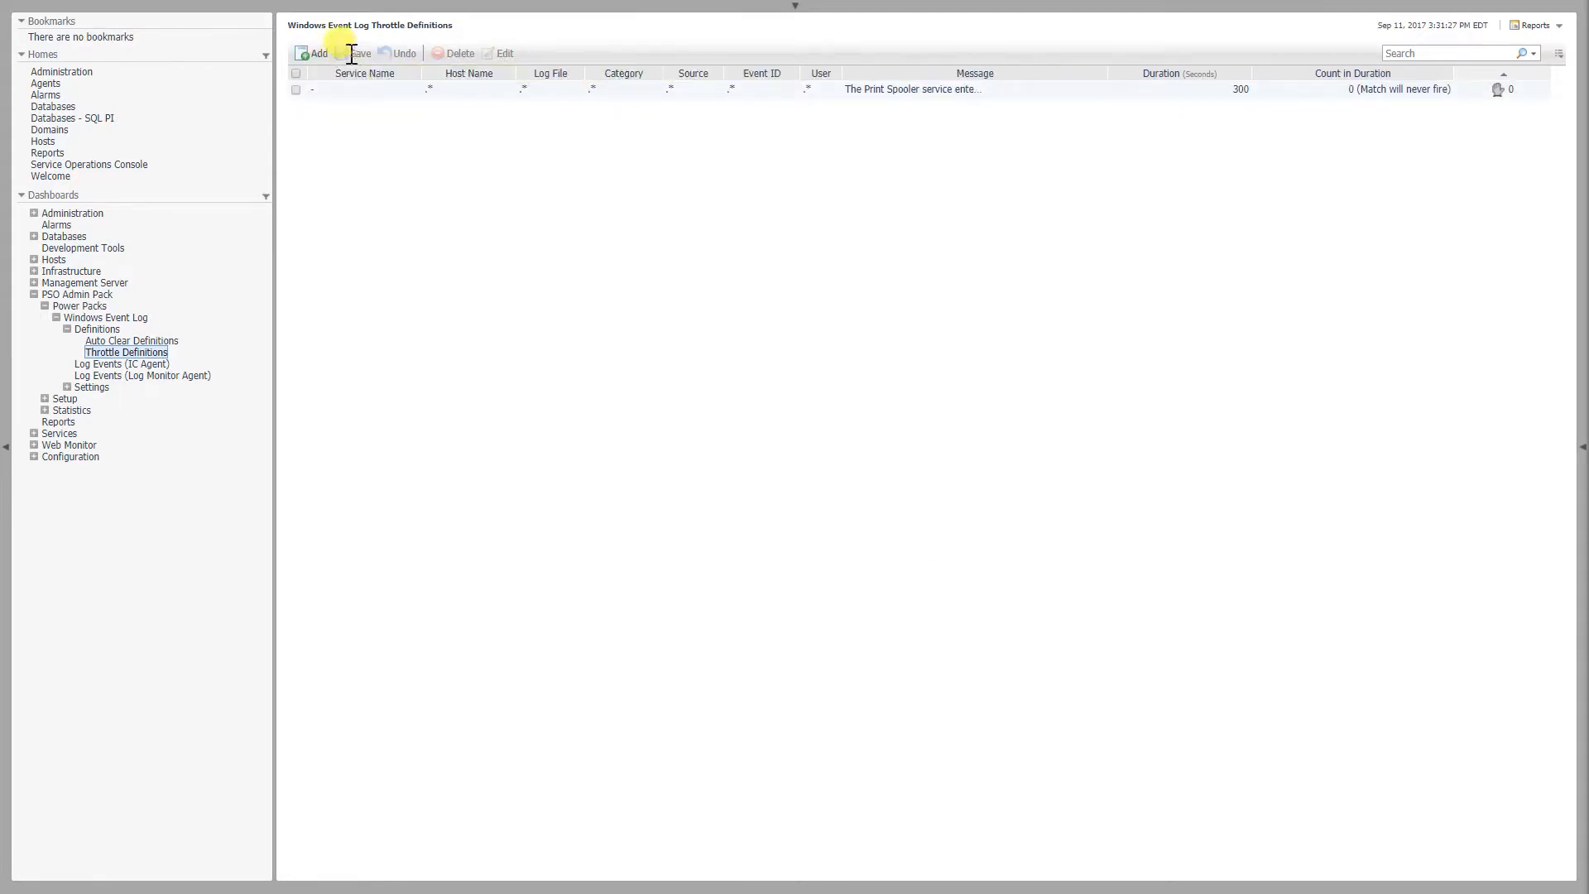
Add and save a throttle definition for message "The Background Intelligent Transfer Service service entered the stopped state." with a count in duration of 1
{"action": "left_click", "coordinate": [315, 54]}
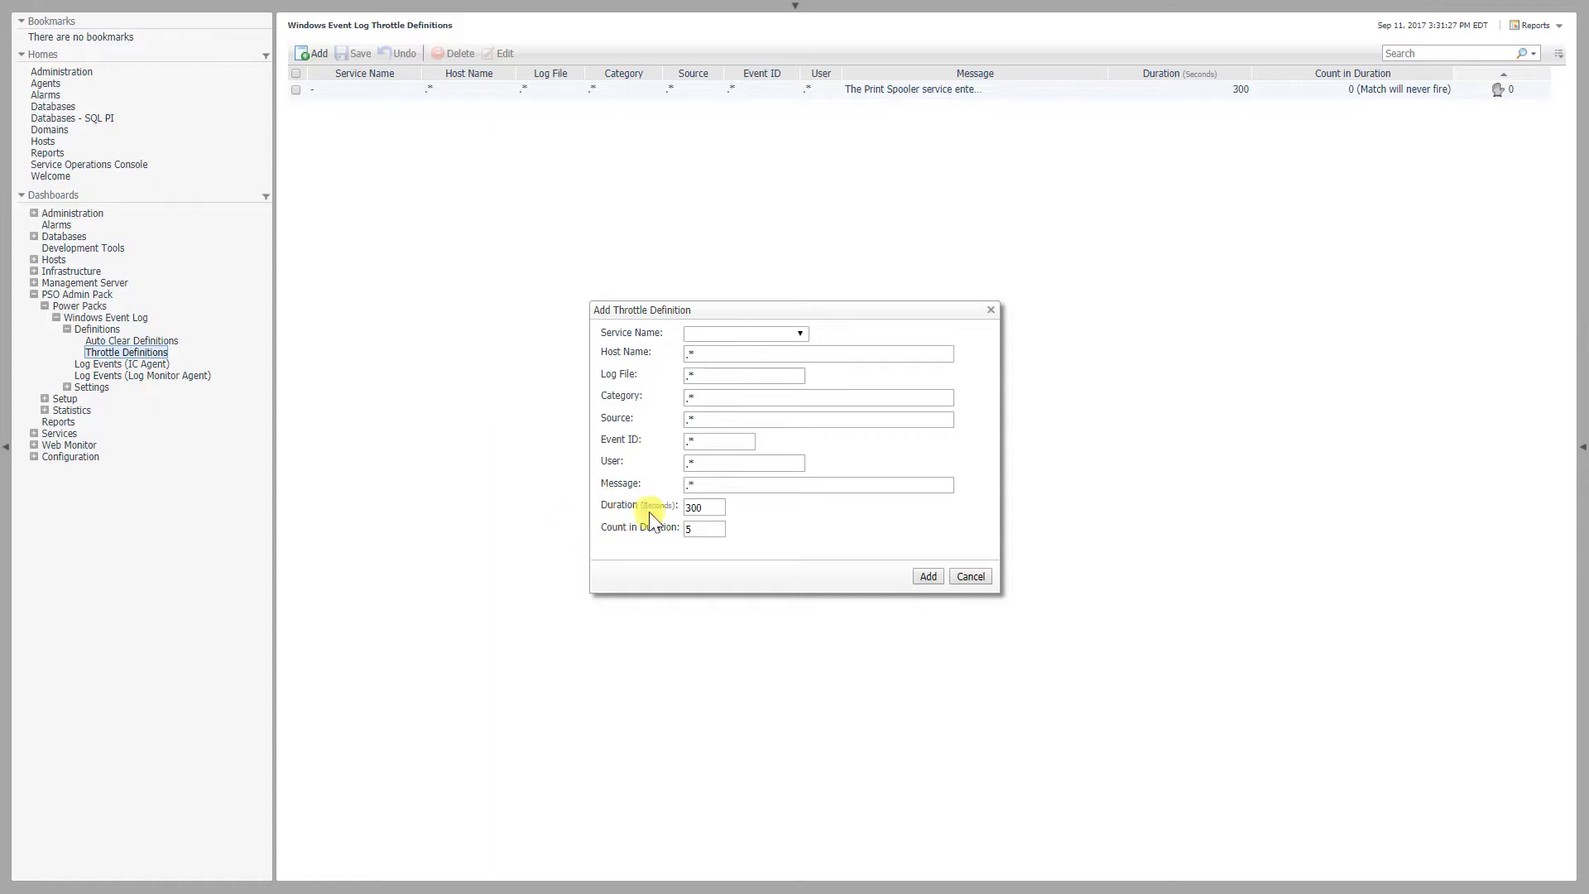
{"action": "left_click", "coordinate": [711, 533]}
{"action": "type", "text": "1"}
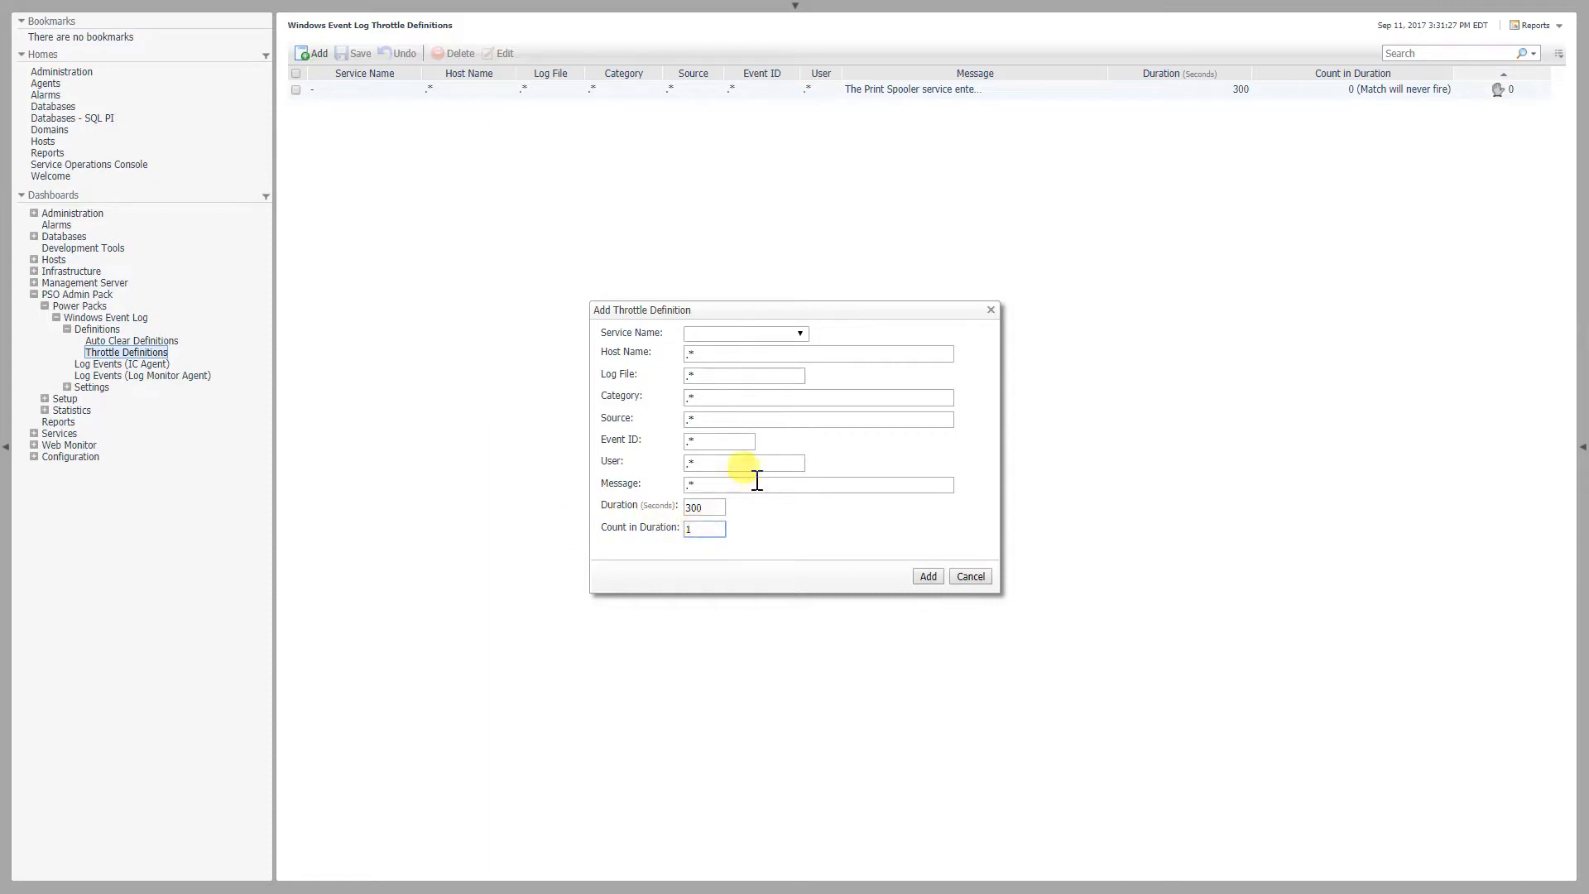
{"action": "left_click", "coordinate": [723, 487]}
{"action": "key", "text": "ctrl+a"}
{"action": "key", "text": "ctrl+v"}
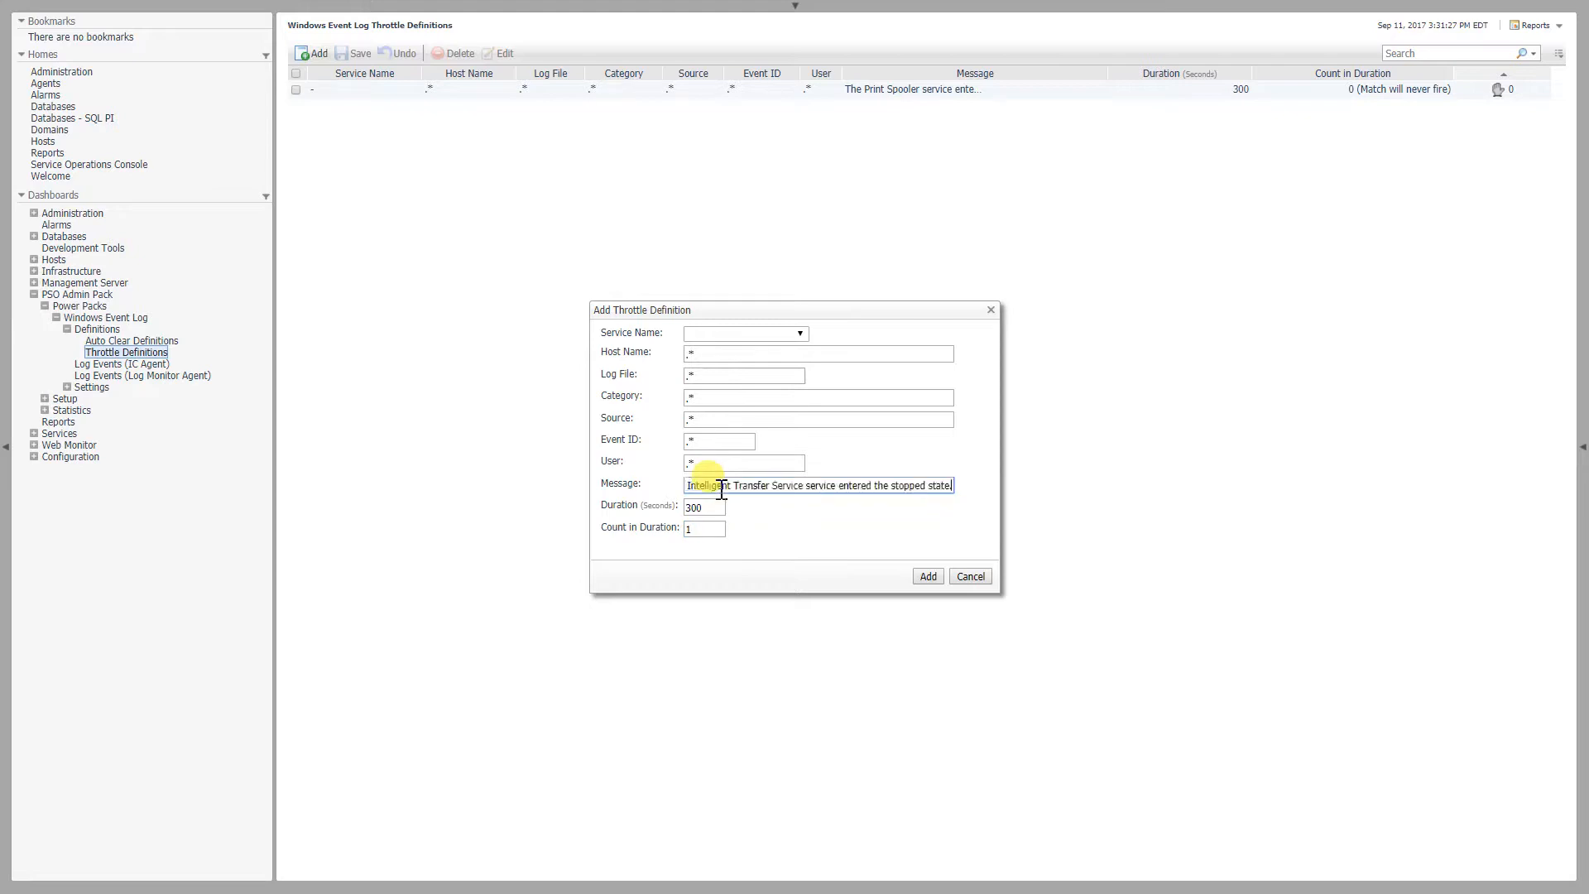
{"action": "left_click", "coordinate": [924, 575]}
{"action": "left_click", "coordinate": [361, 54]}
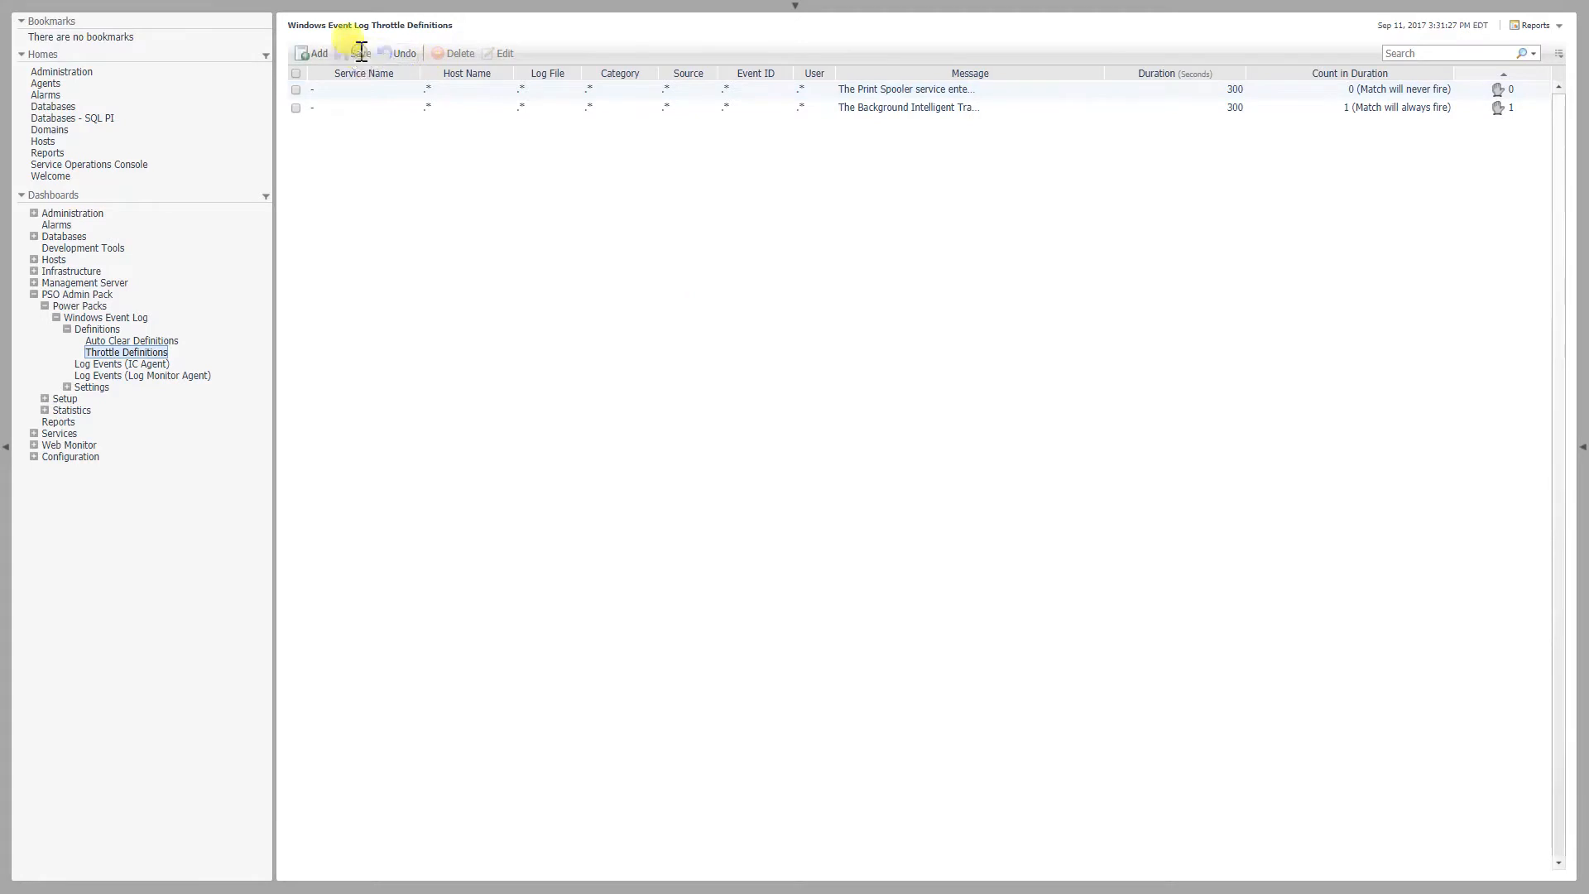
Add and save a throttle definition for message "The Diagnostics Tracking Service service entered the stopped state." with a count in duration of 2
{"action": "left_click", "coordinate": [312, 53]}
{"action": "left_click", "coordinate": [698, 531]}
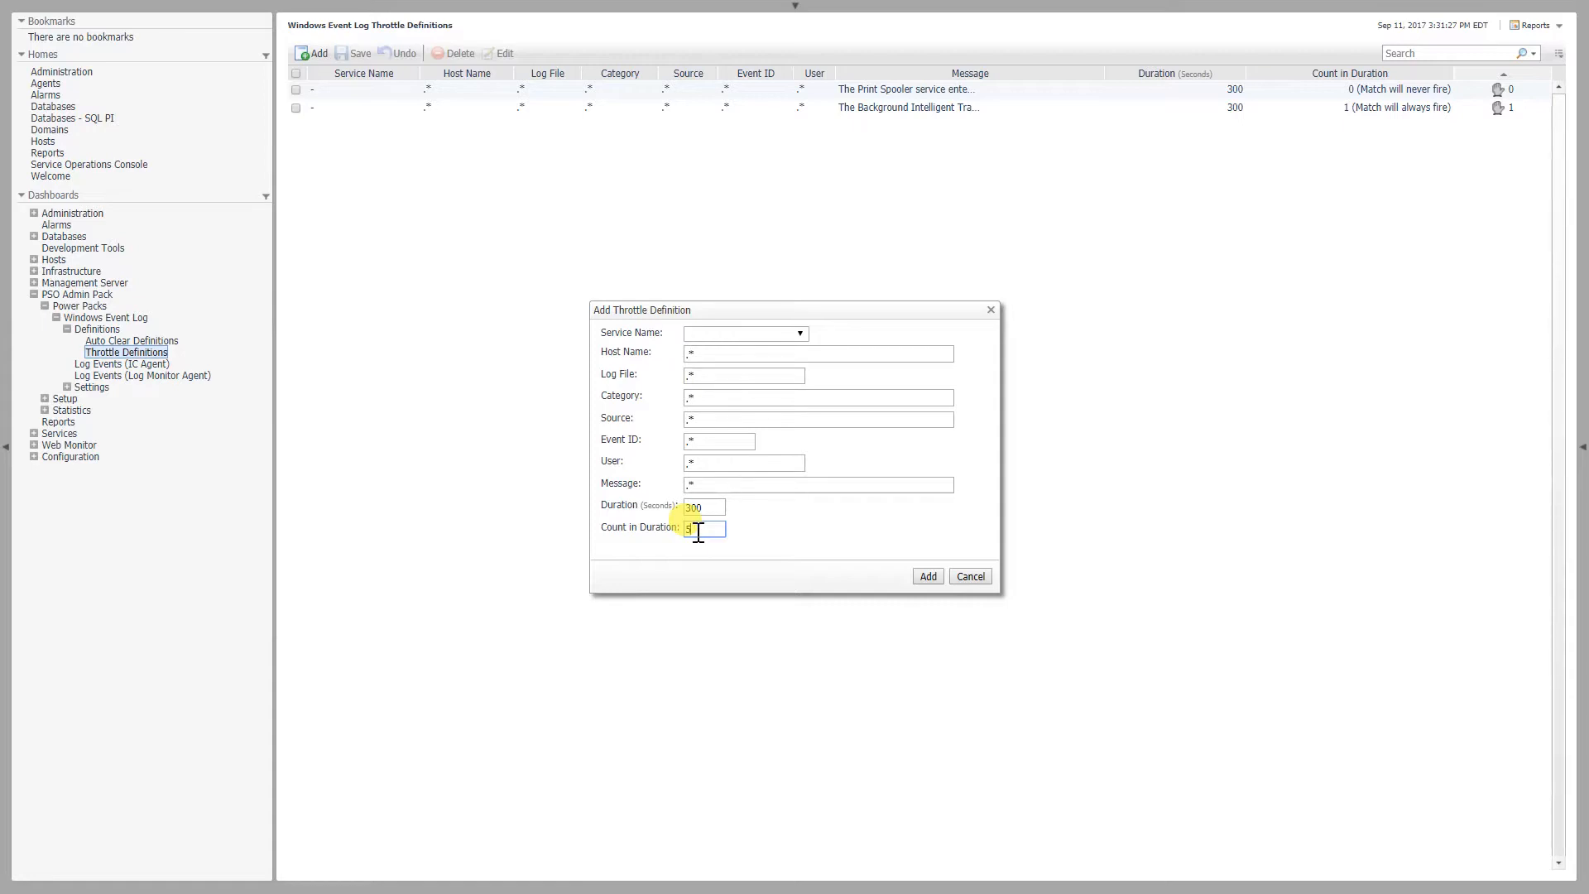
{"action": "left_click", "coordinate": [694, 485]}
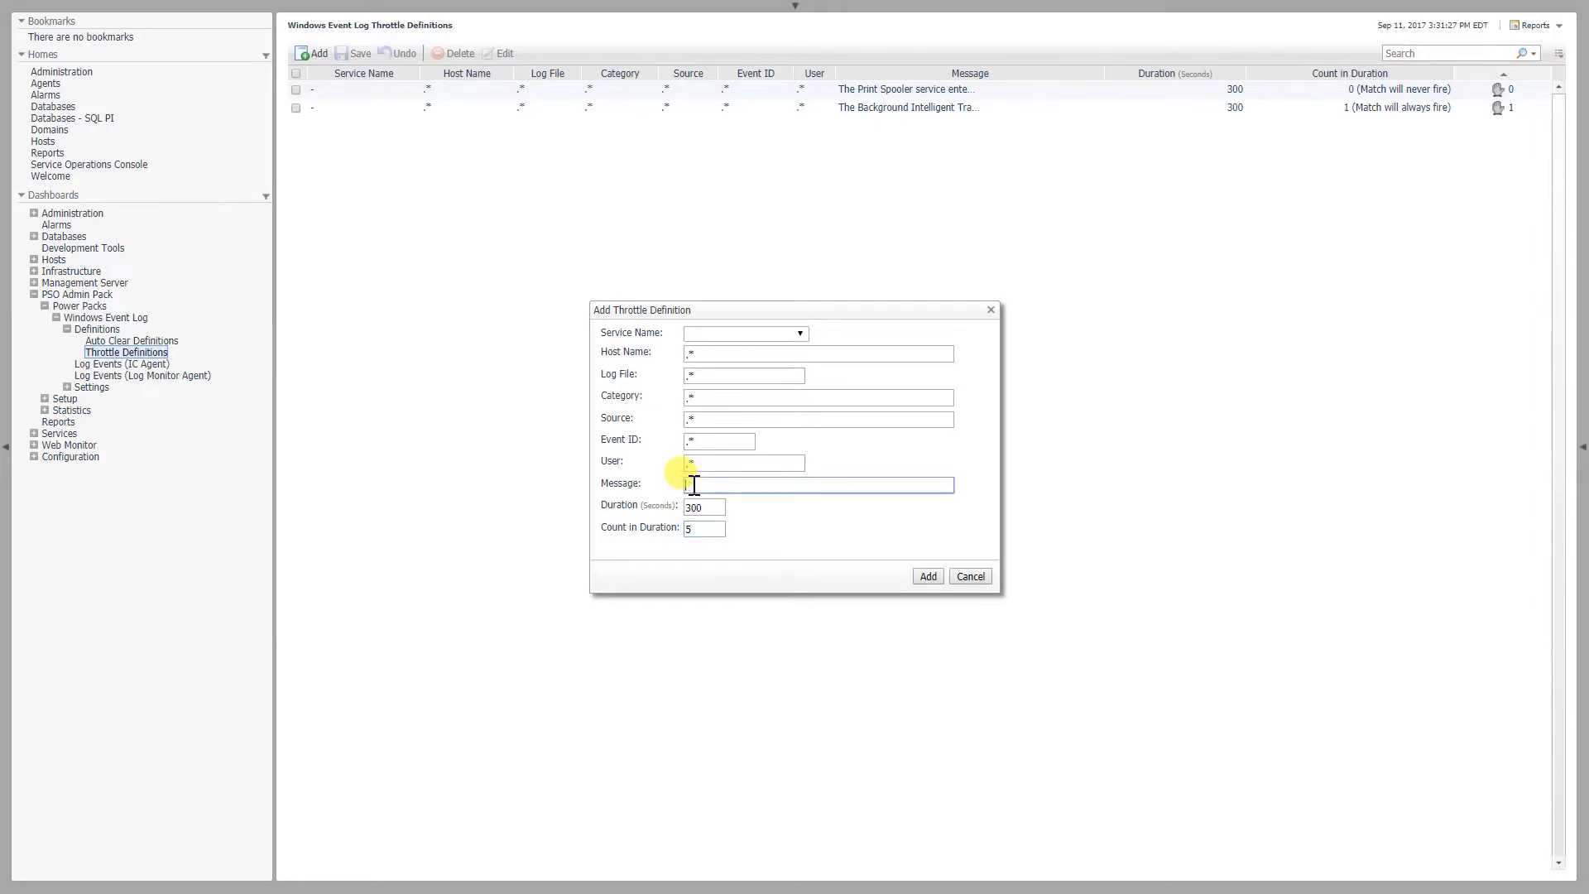
{"action": "type", "text": "The Diagnostics Tracking Service service entered the stopped state."}
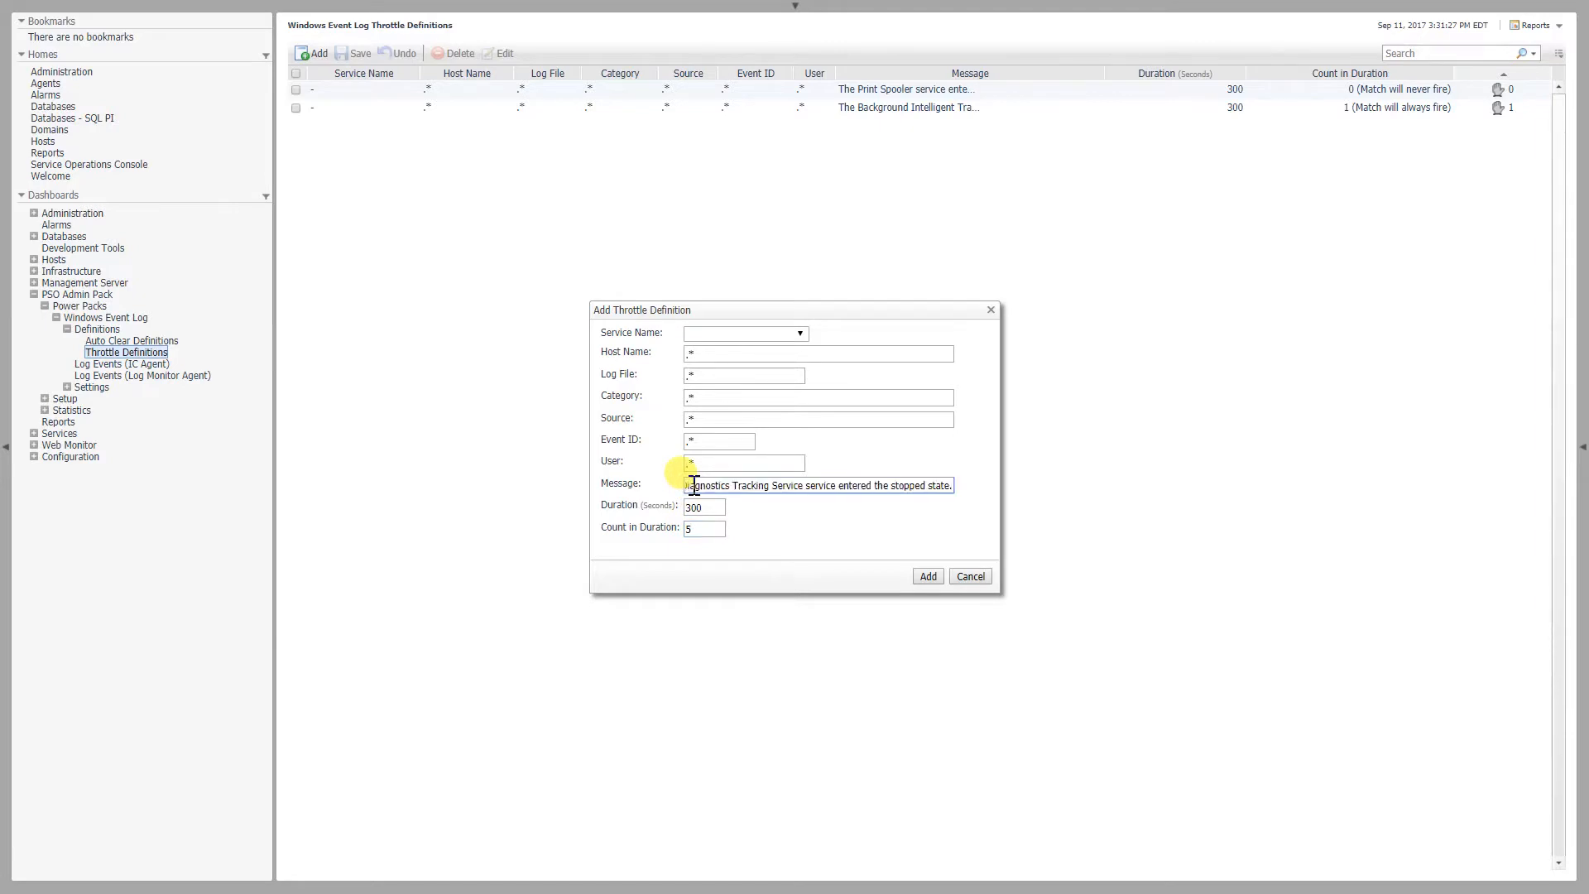
{"action": "key", "text": "Tab"}
{"action": "key", "text": "Tab"}
{"action": "type", "text": "2"}
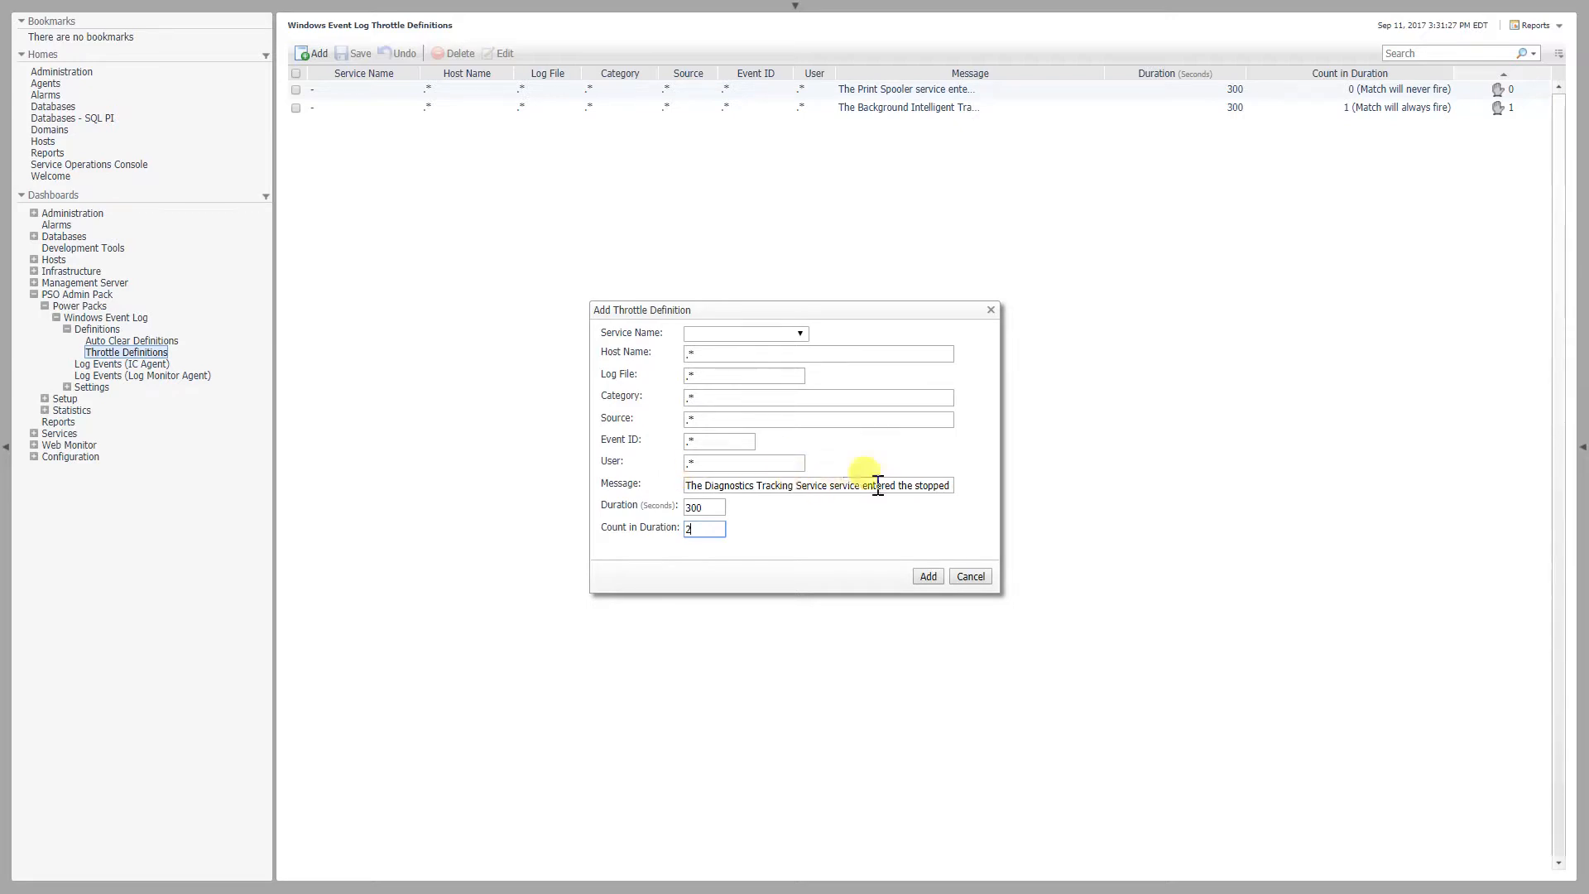
{"action": "left_click", "coordinate": [928, 576]}
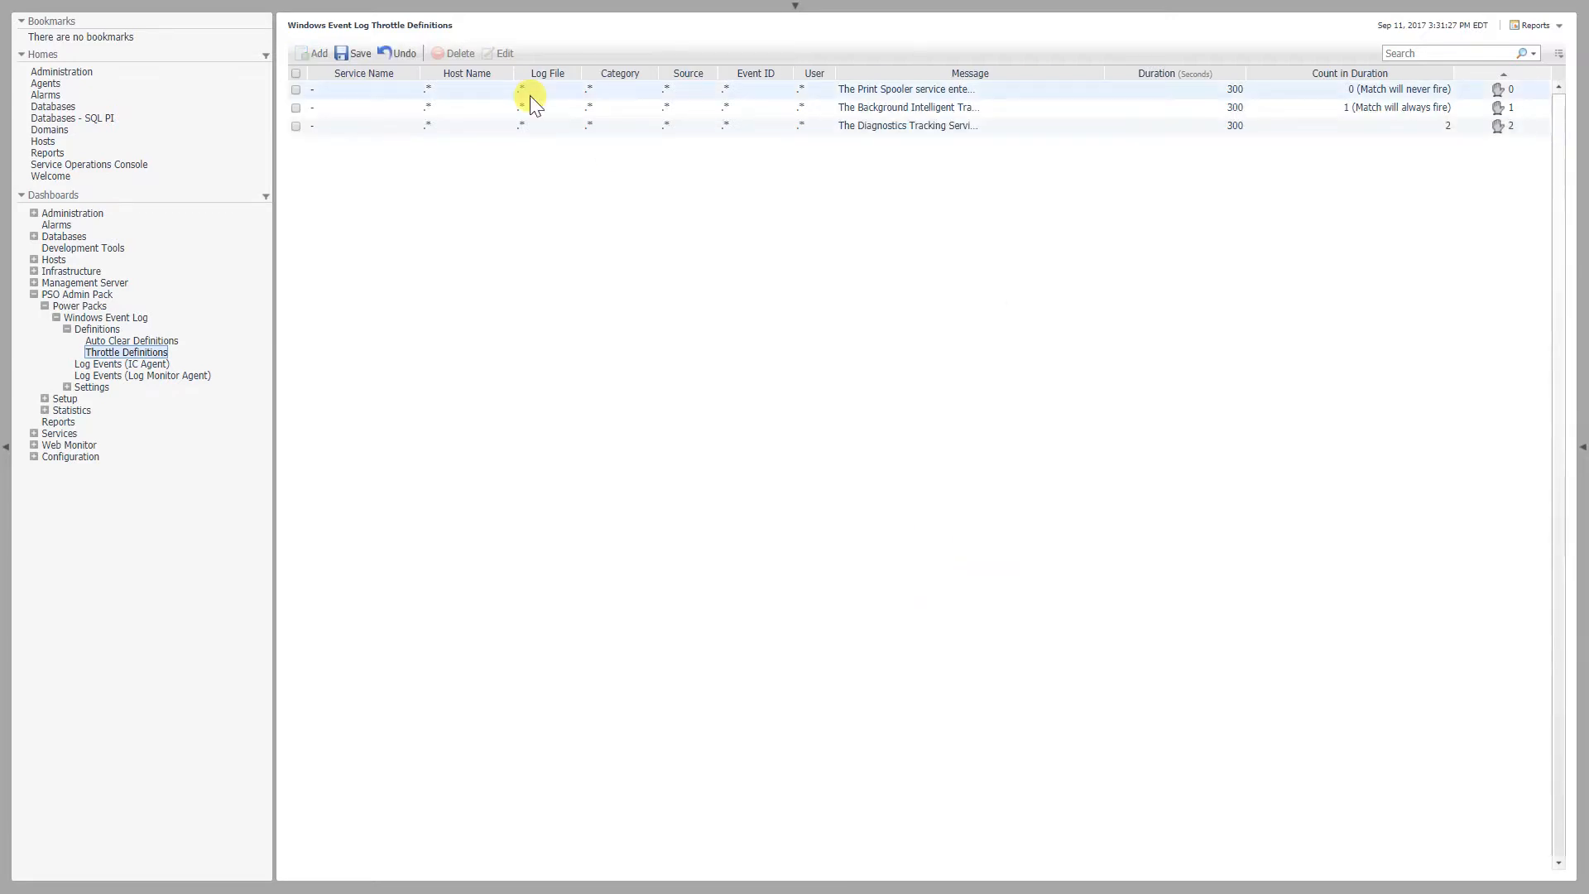
{"action": "left_click", "coordinate": [346, 58]}
Add and save a throttle definition for messages matching ".*running.*" with a count in duration of 0
{"action": "left_click", "coordinate": [314, 57]}
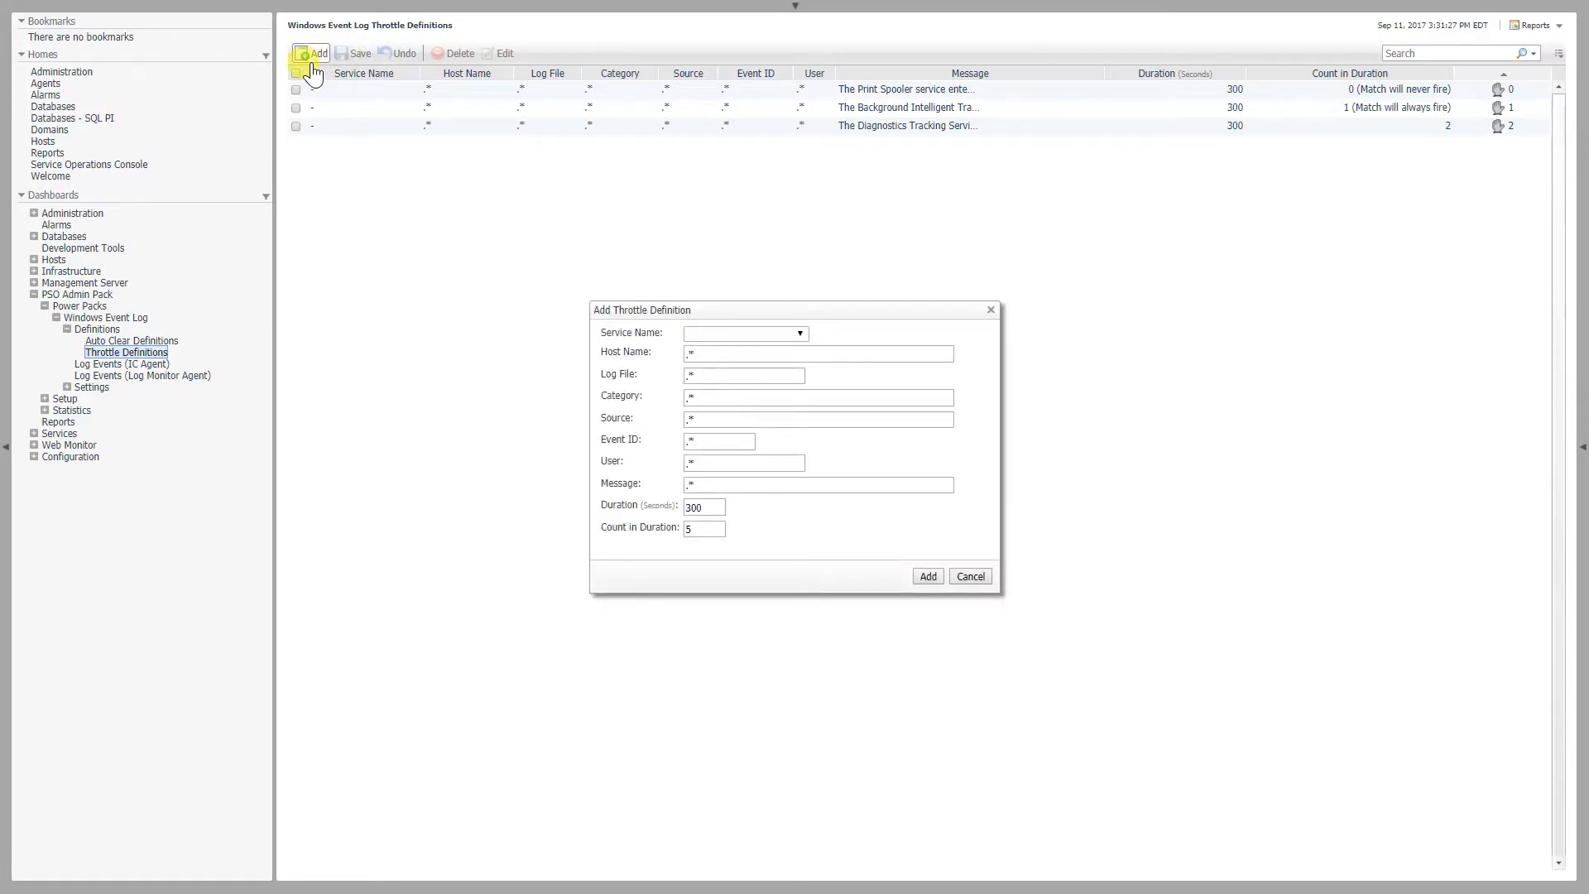
{"action": "left_click", "coordinate": [698, 483]}
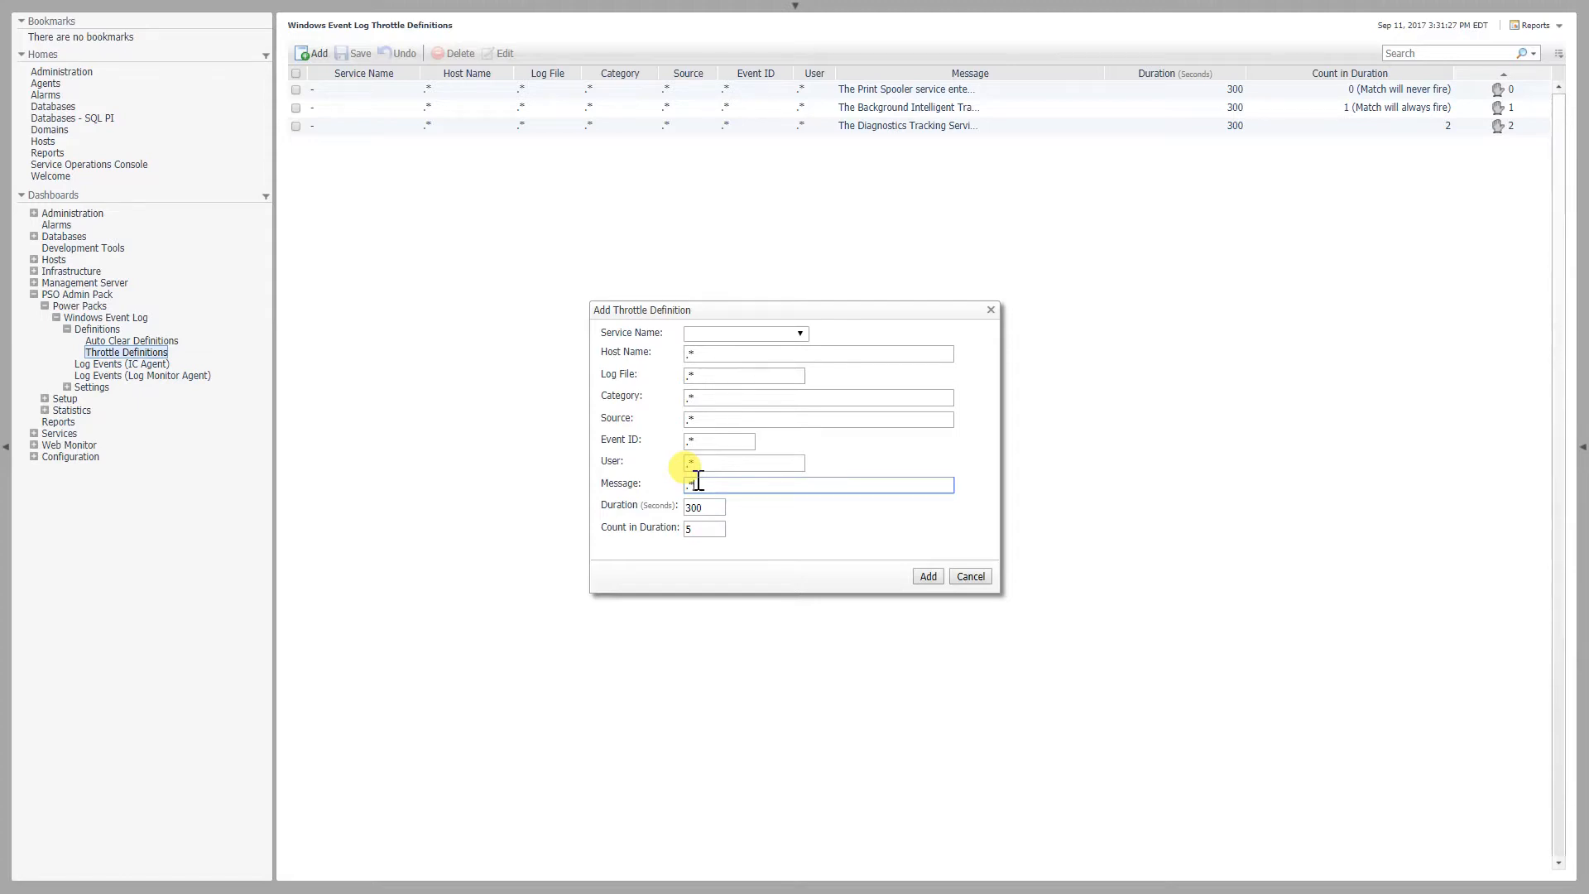
{"action": "type", "text": "unning.*"}
{"action": "key", "text": "Tab"}
{"action": "key", "text": "Tab"}
{"action": "type", "text": "0"}
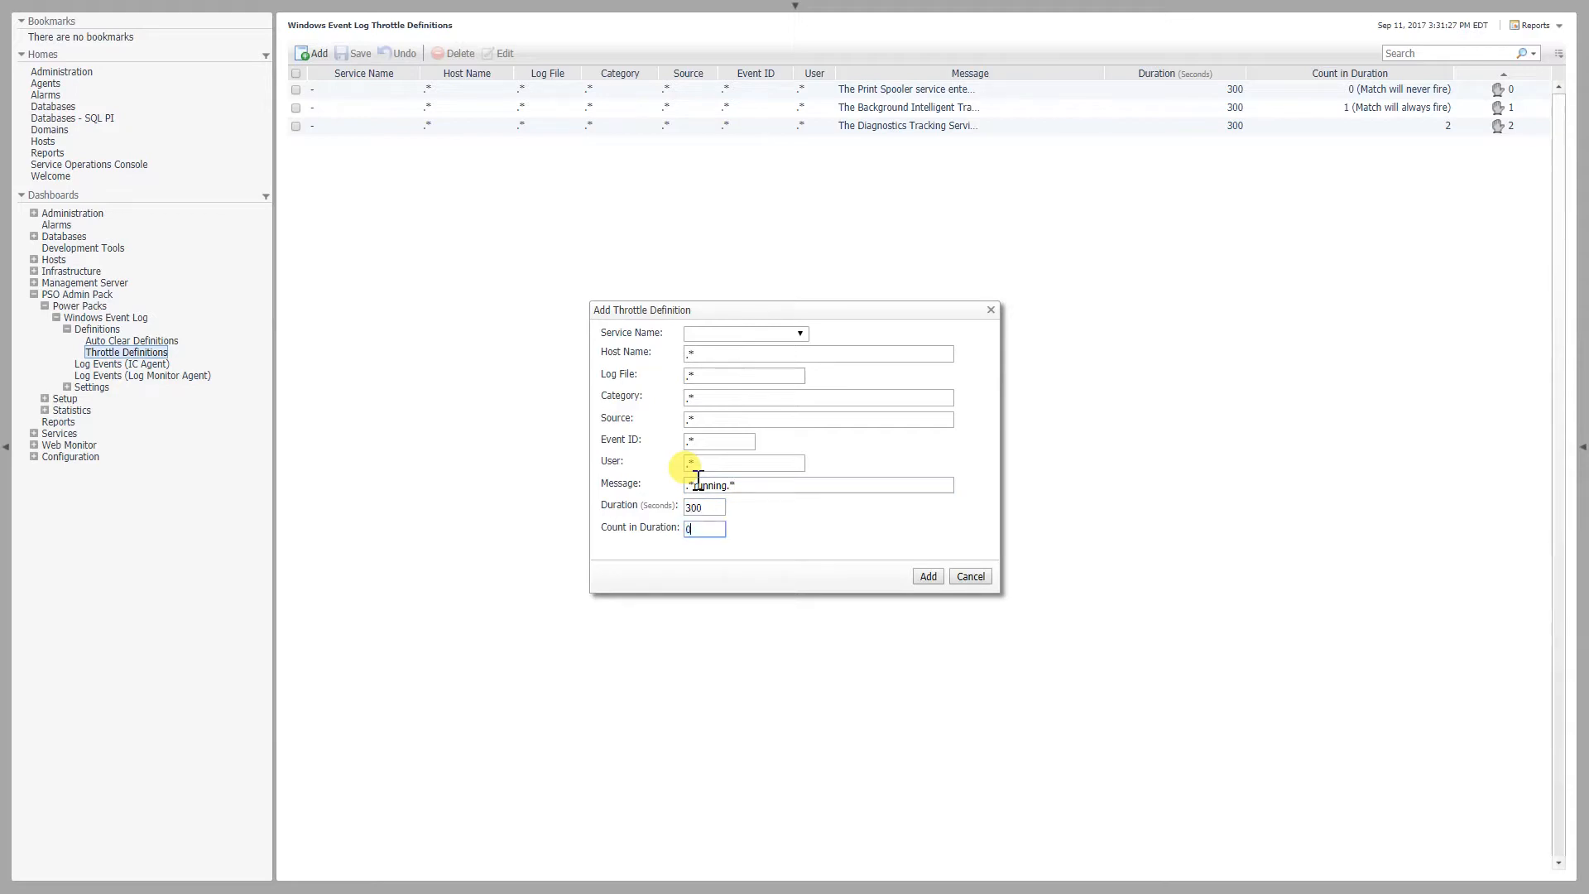
{"action": "left_click", "coordinate": [925, 577]}
{"action": "left_click", "coordinate": [348, 53]}
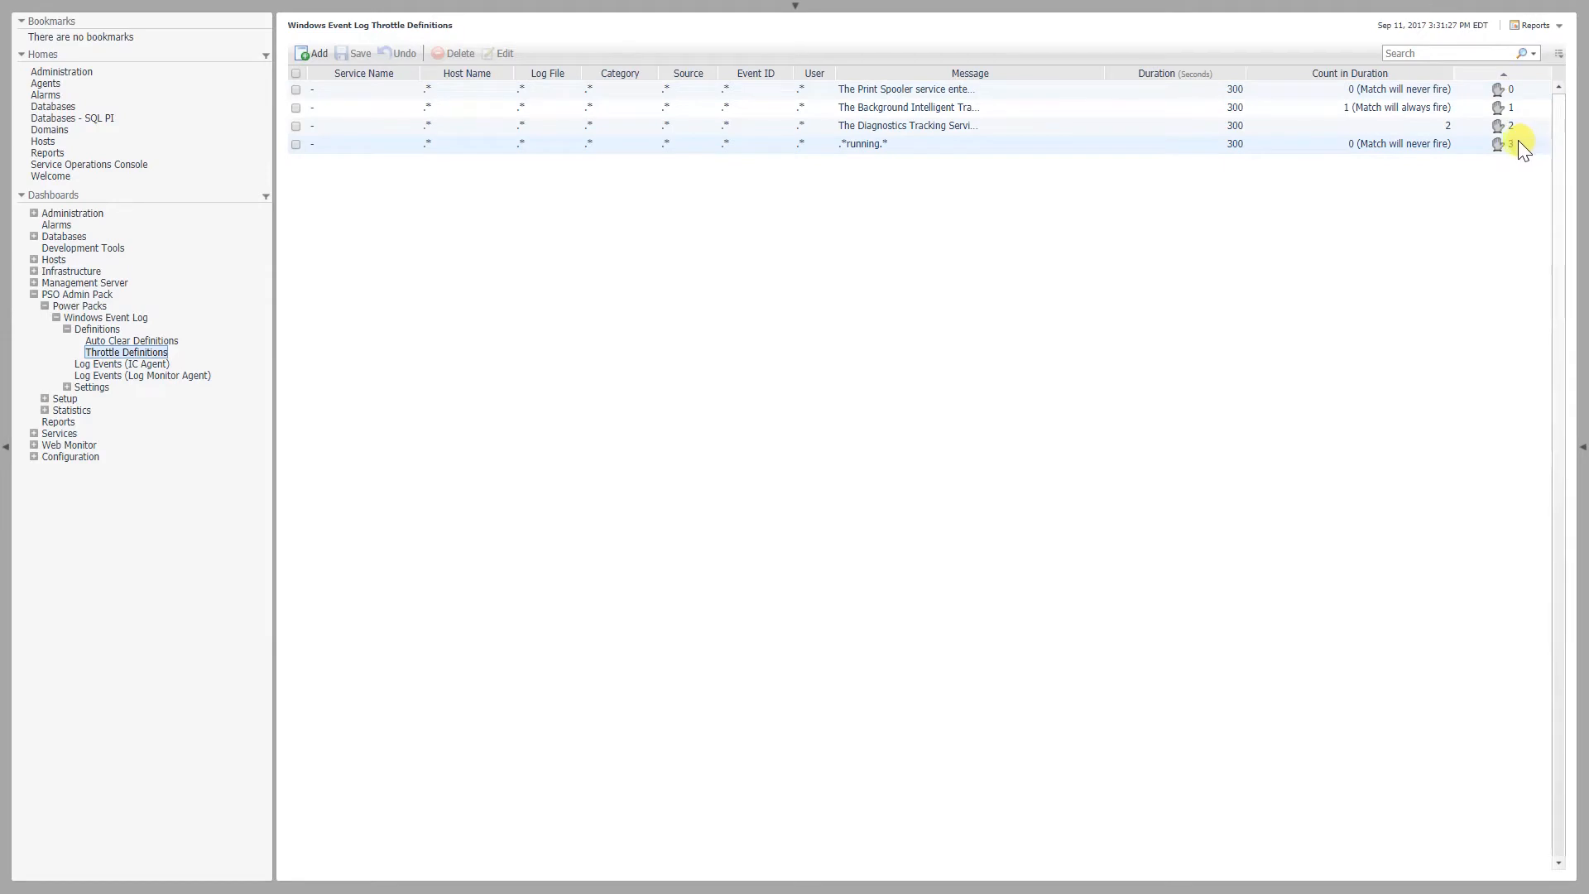
Move the ".*running.*" throttle definition to first place in the order and save the change
{"action": "left_click_drag", "start_coordinate": [1507, 149], "coordinate": [1497, 89]}
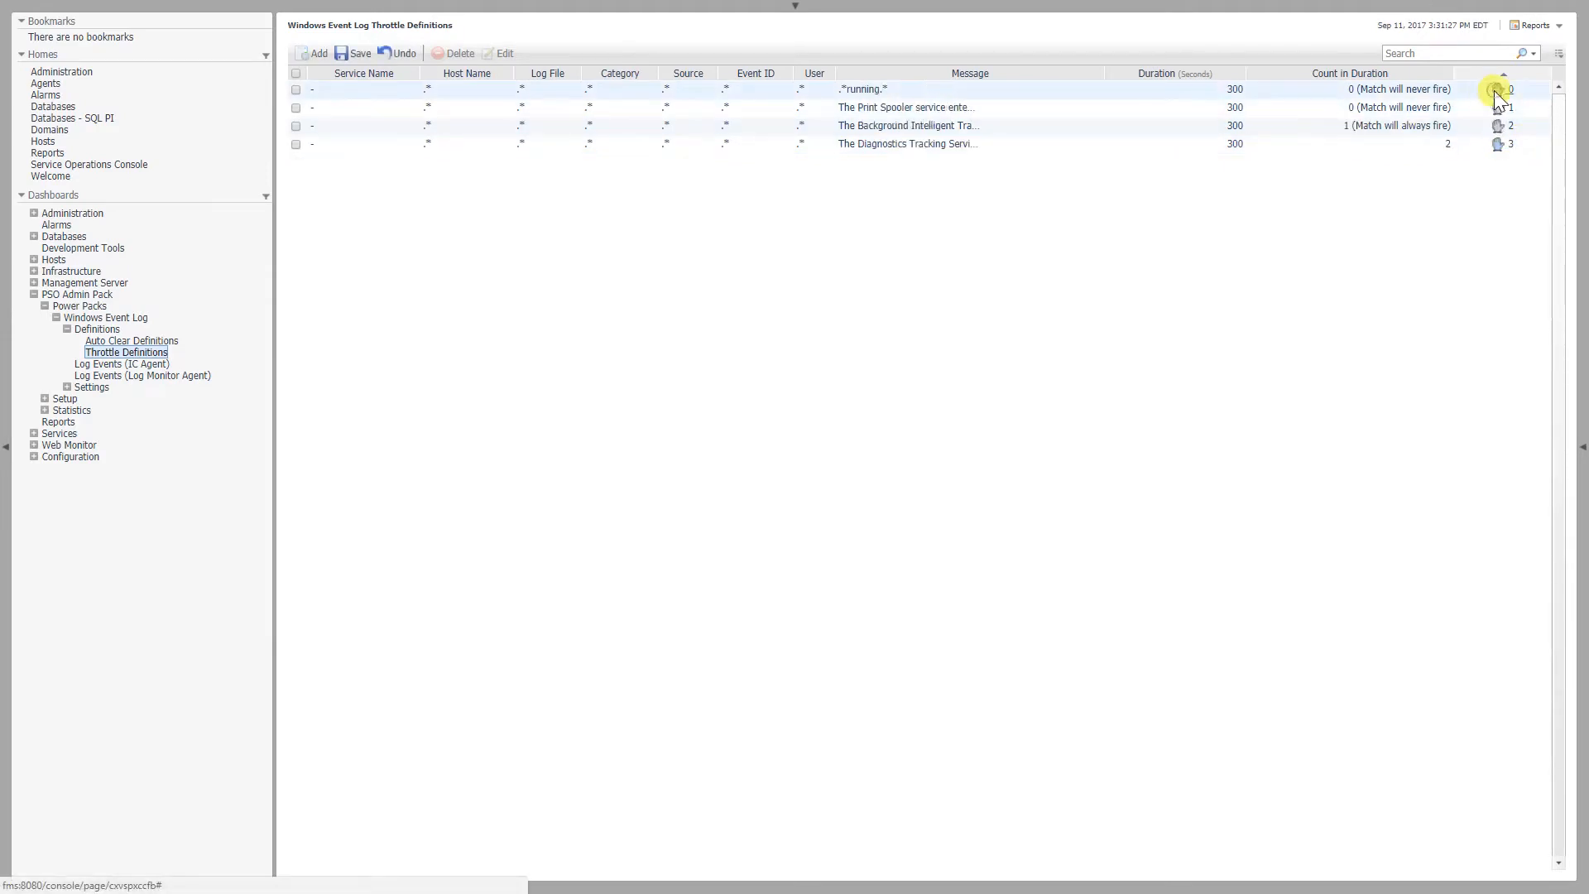
{"action": "left_click", "coordinate": [356, 53]}
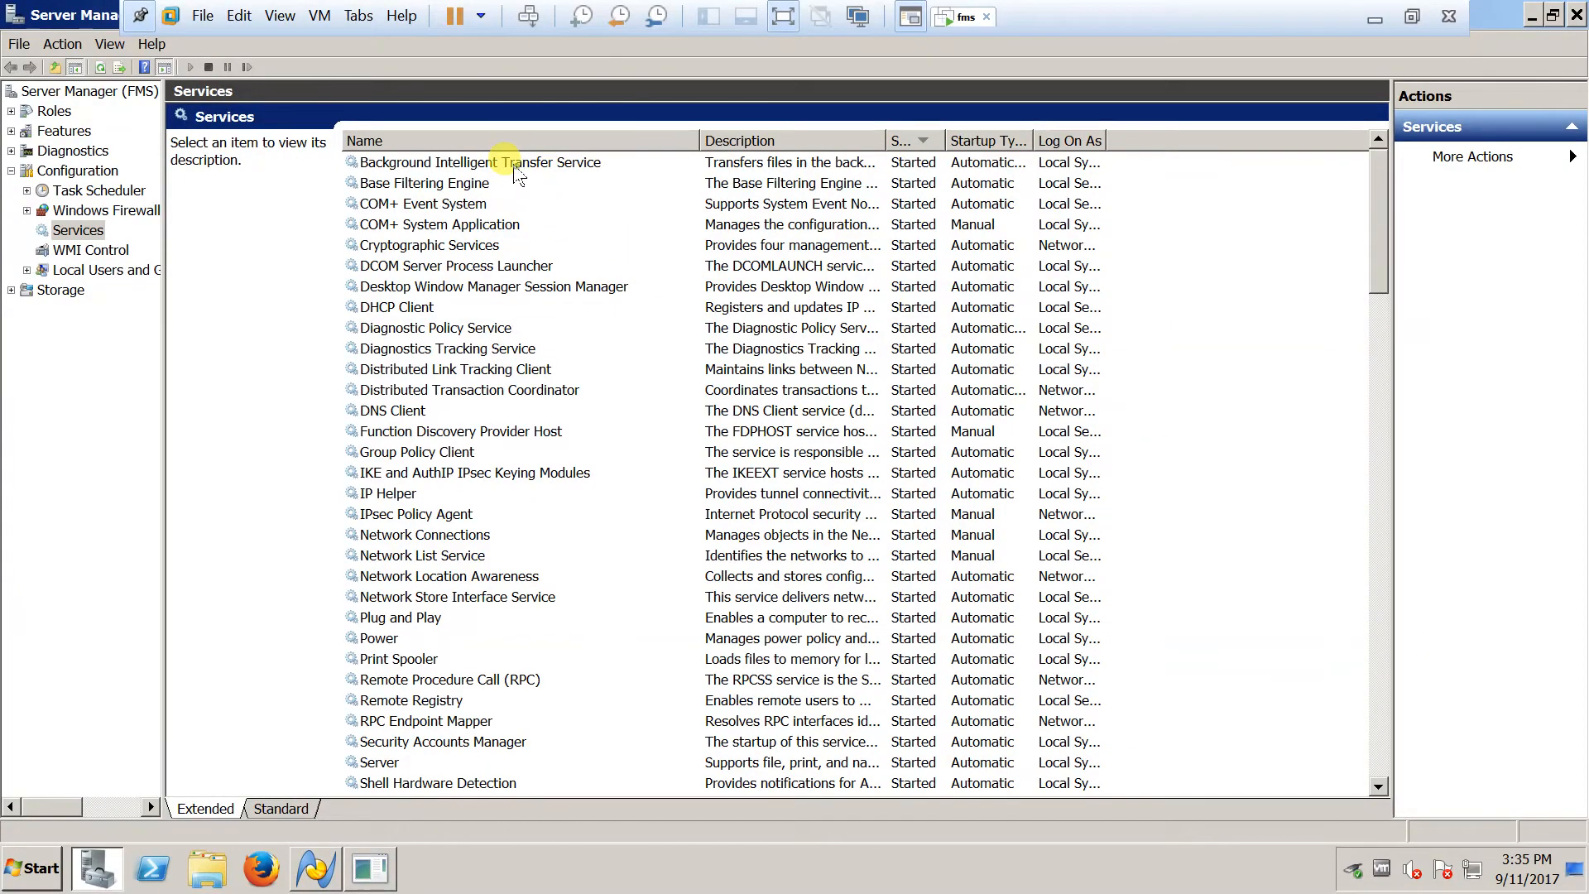
In Server Manager on the fms host, restart the Background Intelligent Transfer Service, Diagnostics Tracking Service and Print Spooler
{"action": "right_click", "coordinate": [514, 164]}
{"action": "left_click", "coordinate": [562, 261]}
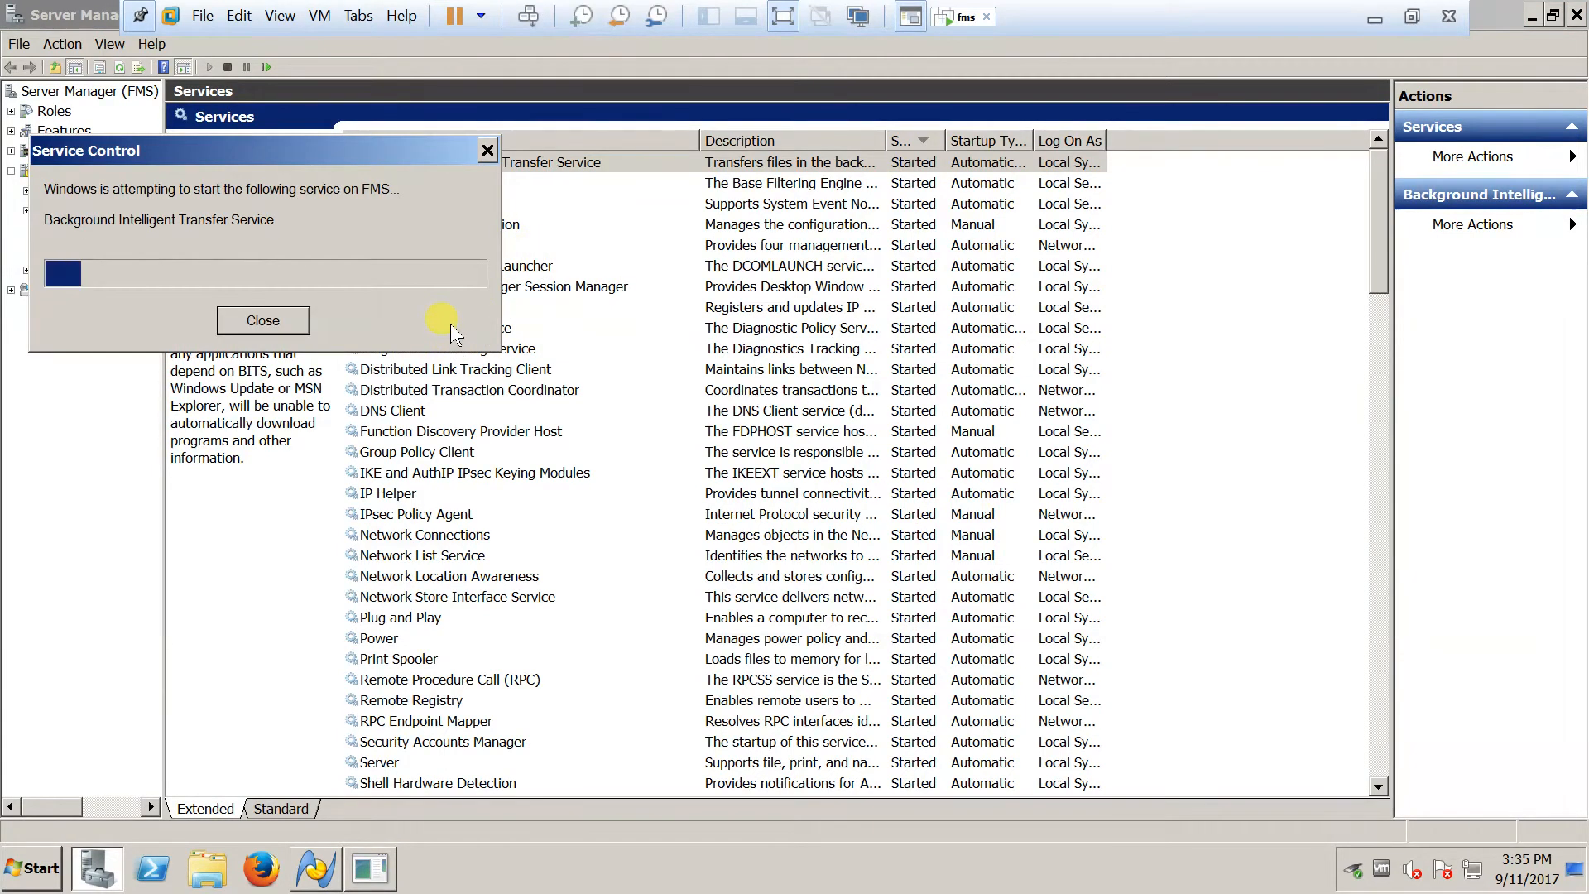
{"action": "right_click", "coordinate": [418, 328]}
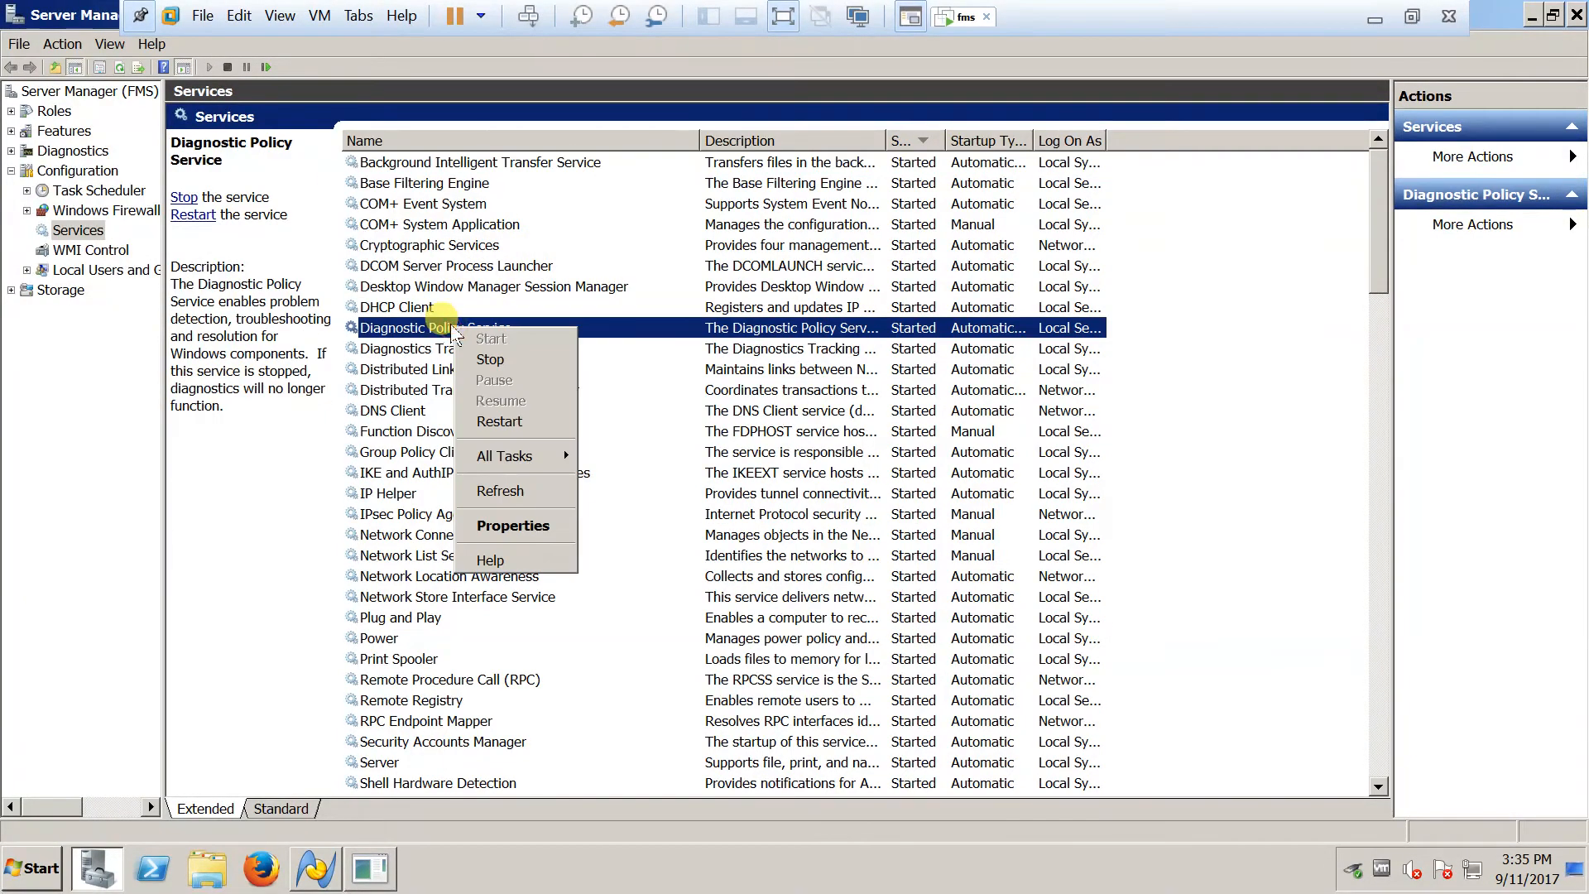
{"action": "left_click", "coordinate": [418, 348]}
{"action": "right_click", "coordinate": [419, 349]}
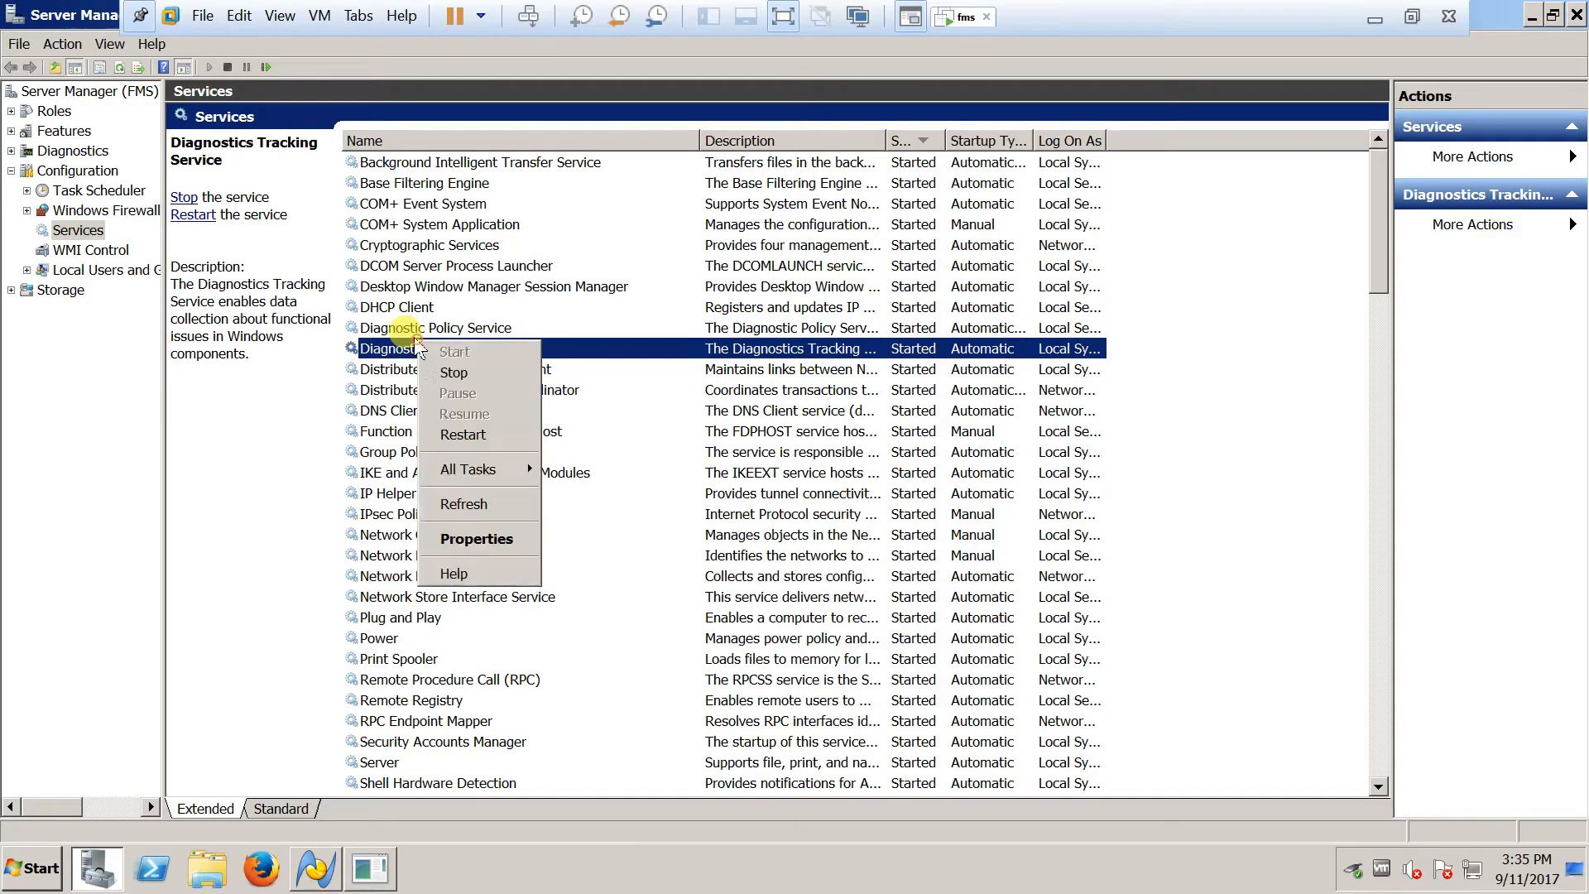
{"action": "left_click", "coordinate": [462, 438]}
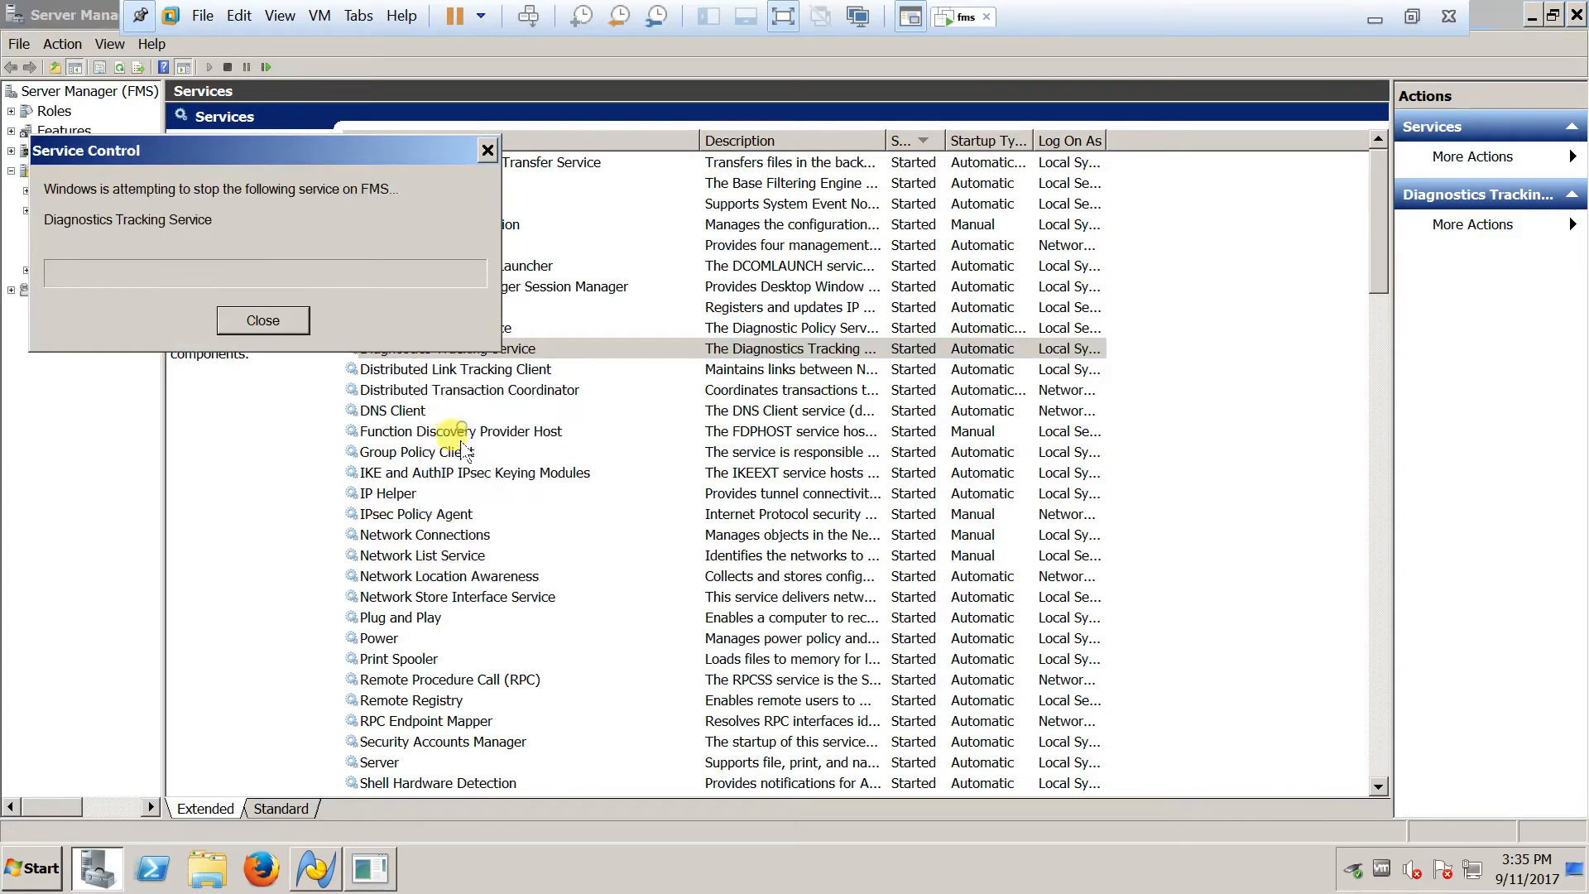
{"action": "left_click", "coordinate": [402, 660]}
{"action": "right_click", "coordinate": [402, 660]}
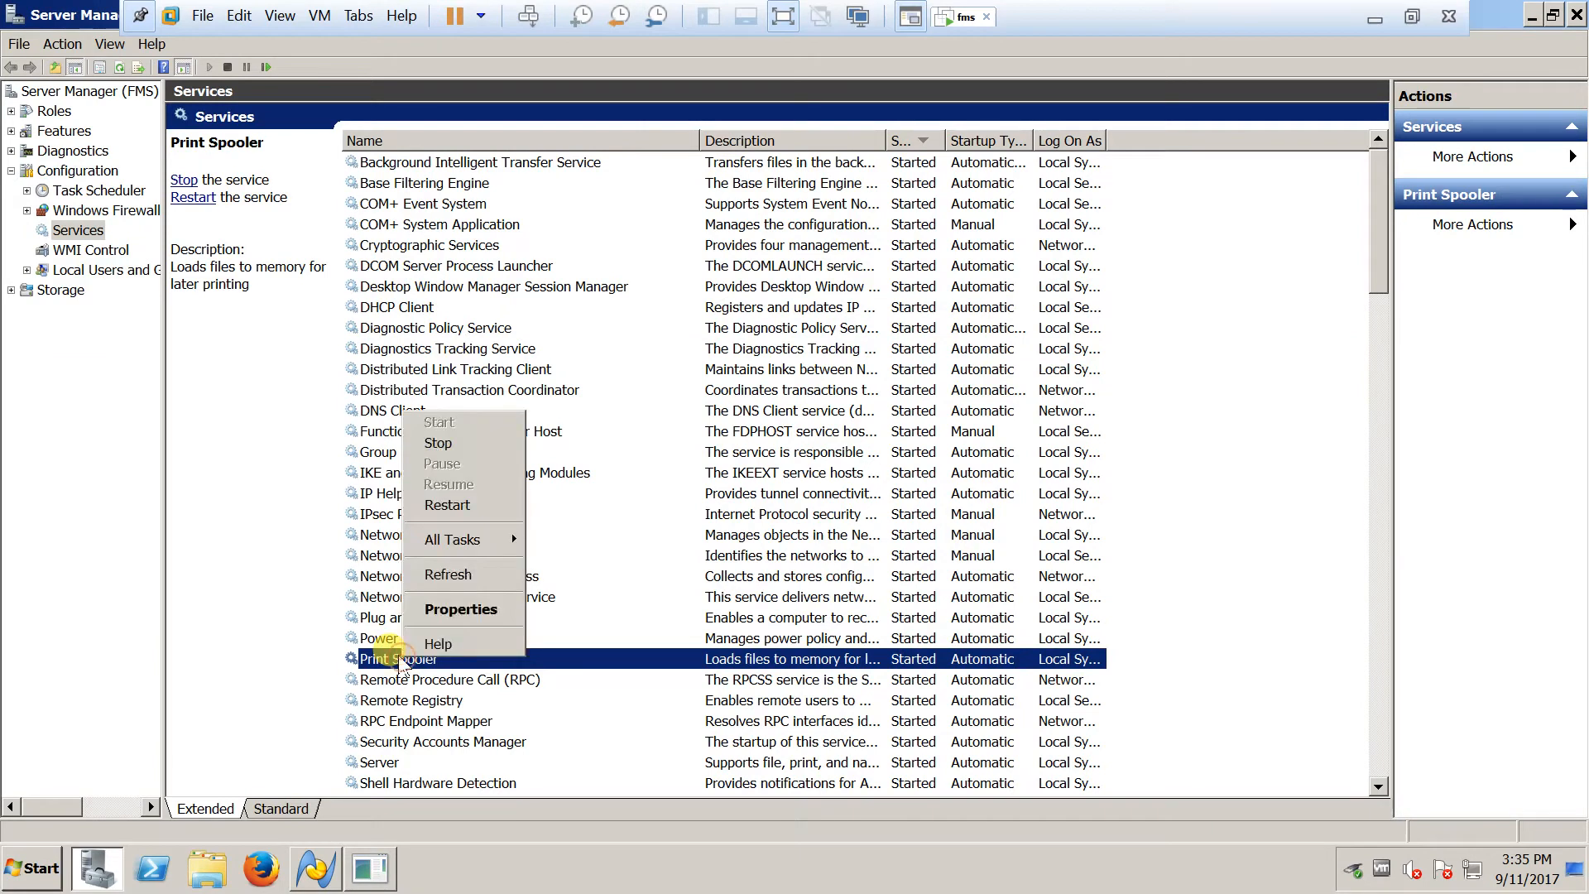
{"action": "left_click", "coordinate": [447, 505]}
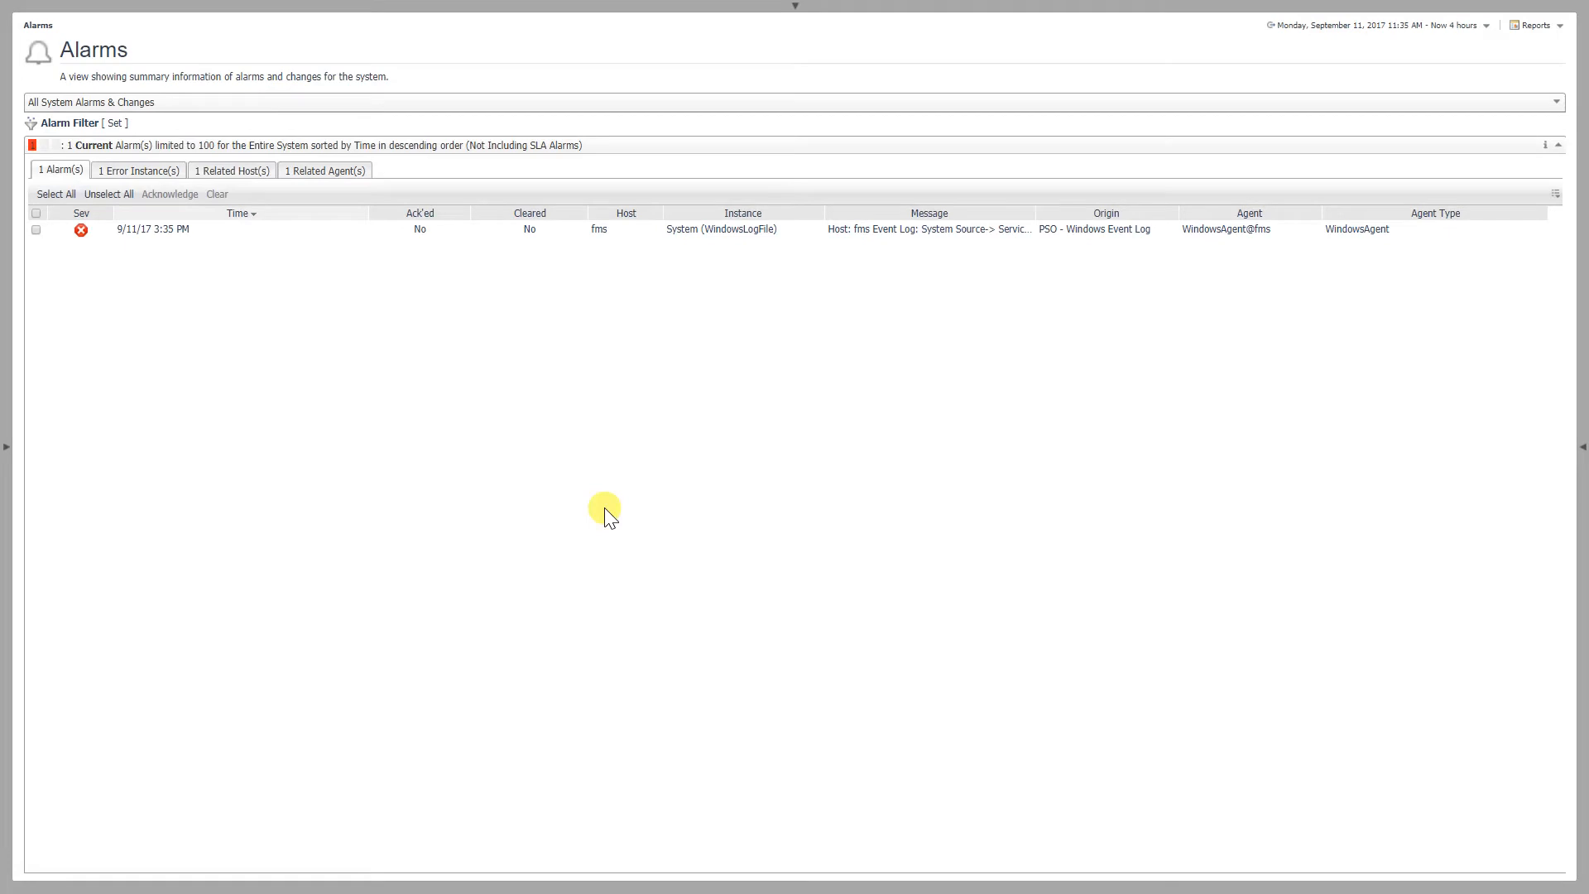
In the Foglight Alarms view, review the details of the Windows event log alarm for host fms
{"action": "left_click", "coordinate": [861, 236]}
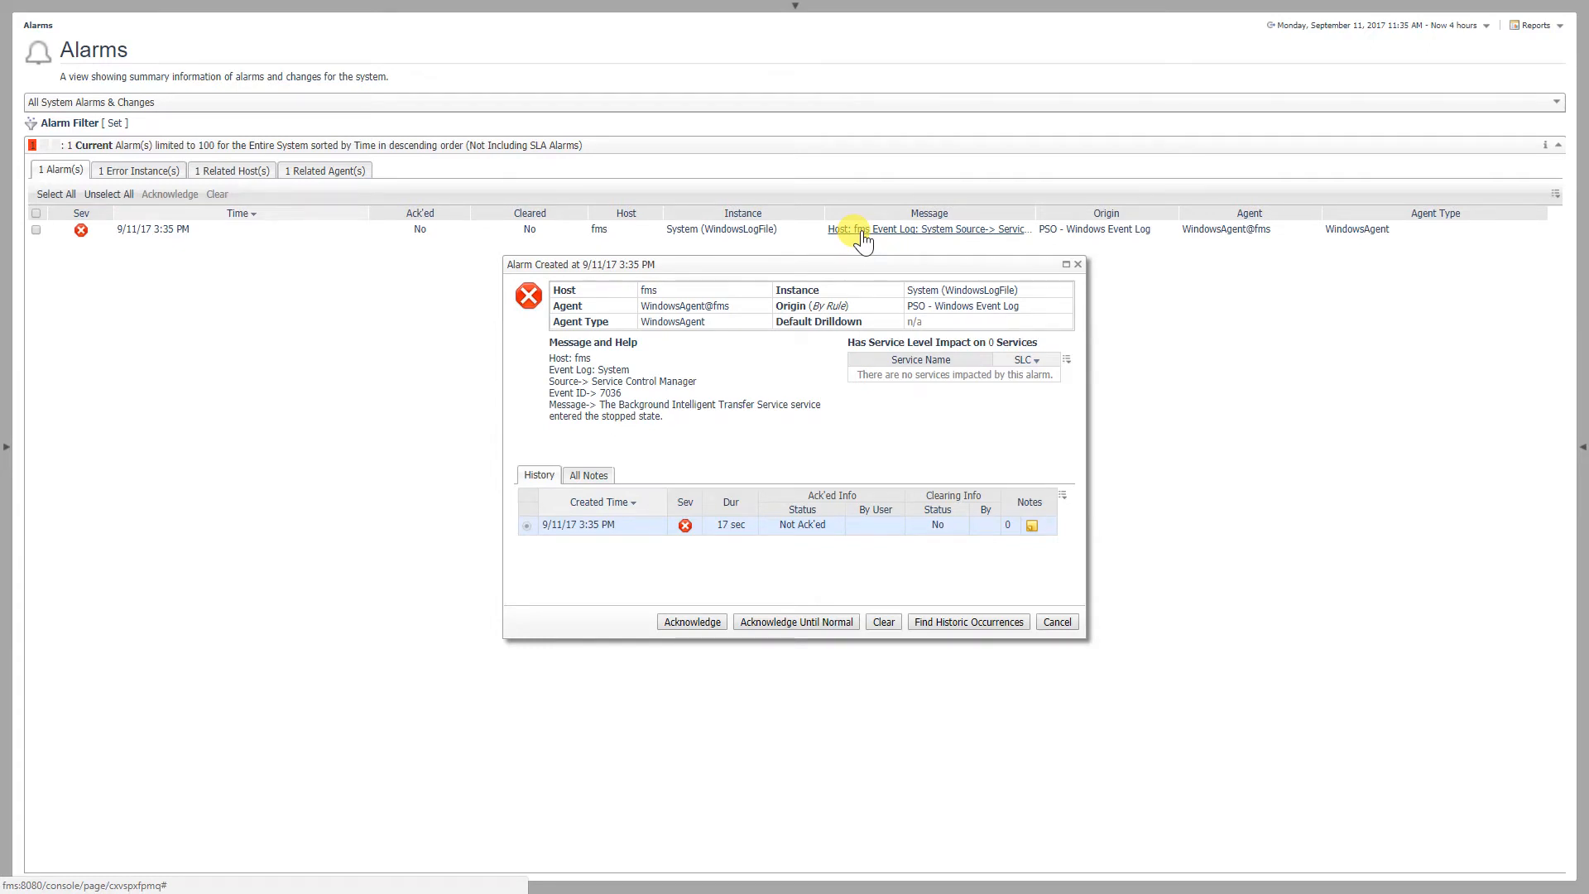
{"action": "left_click", "coordinate": [1077, 265]}
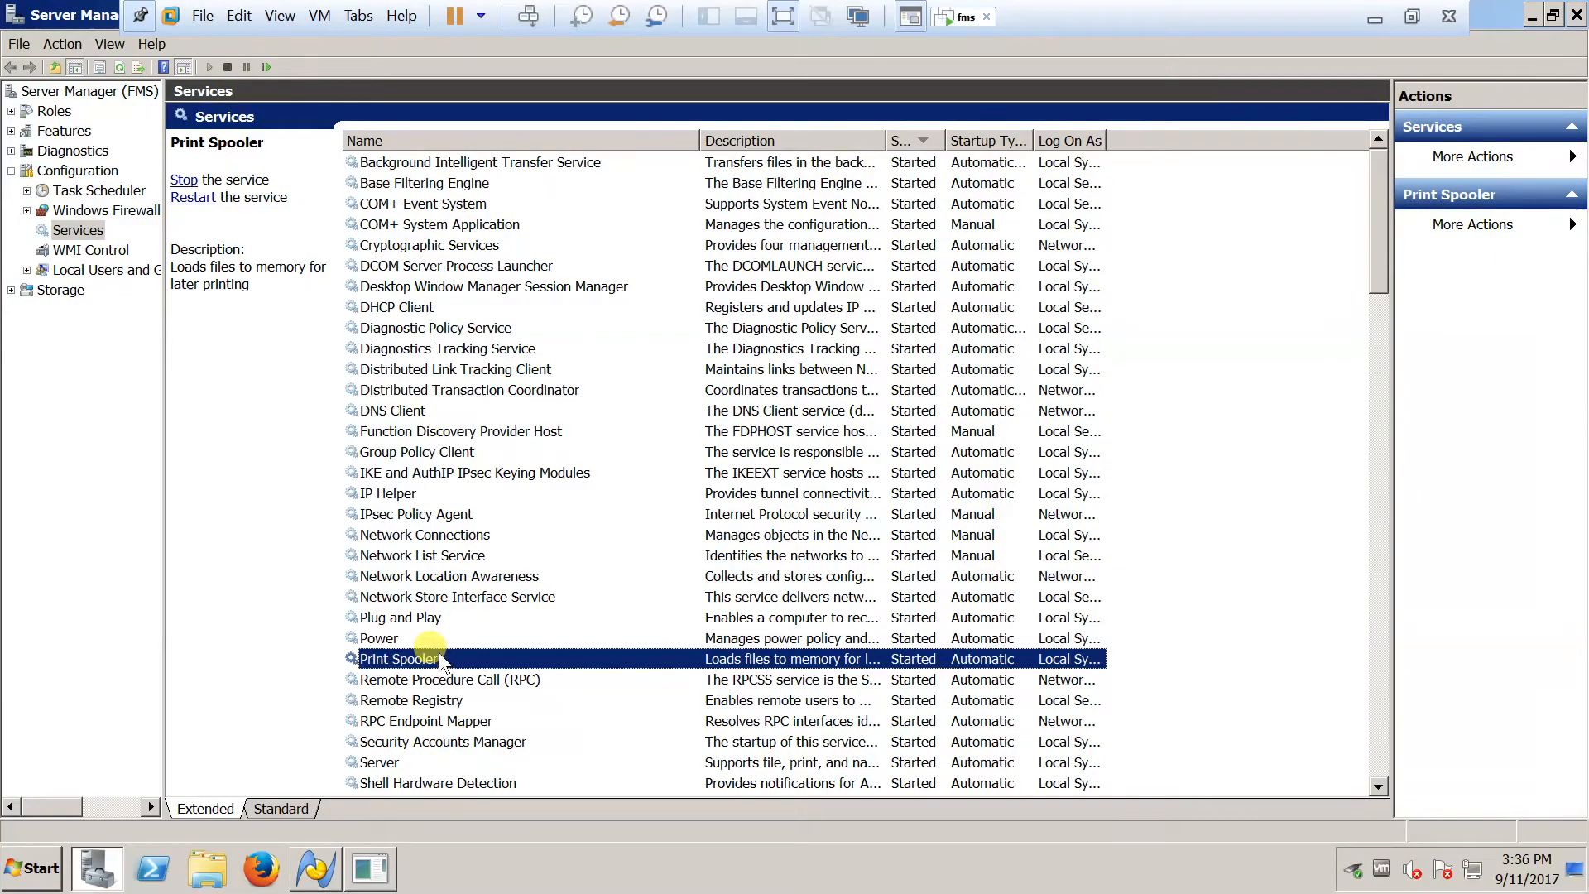
In Server Manager on the fms host, restart the Print Spooler, Diagnostics Tracking Service and Background Intelligent Transfer Service again
{"action": "right_click", "coordinate": [445, 655]}
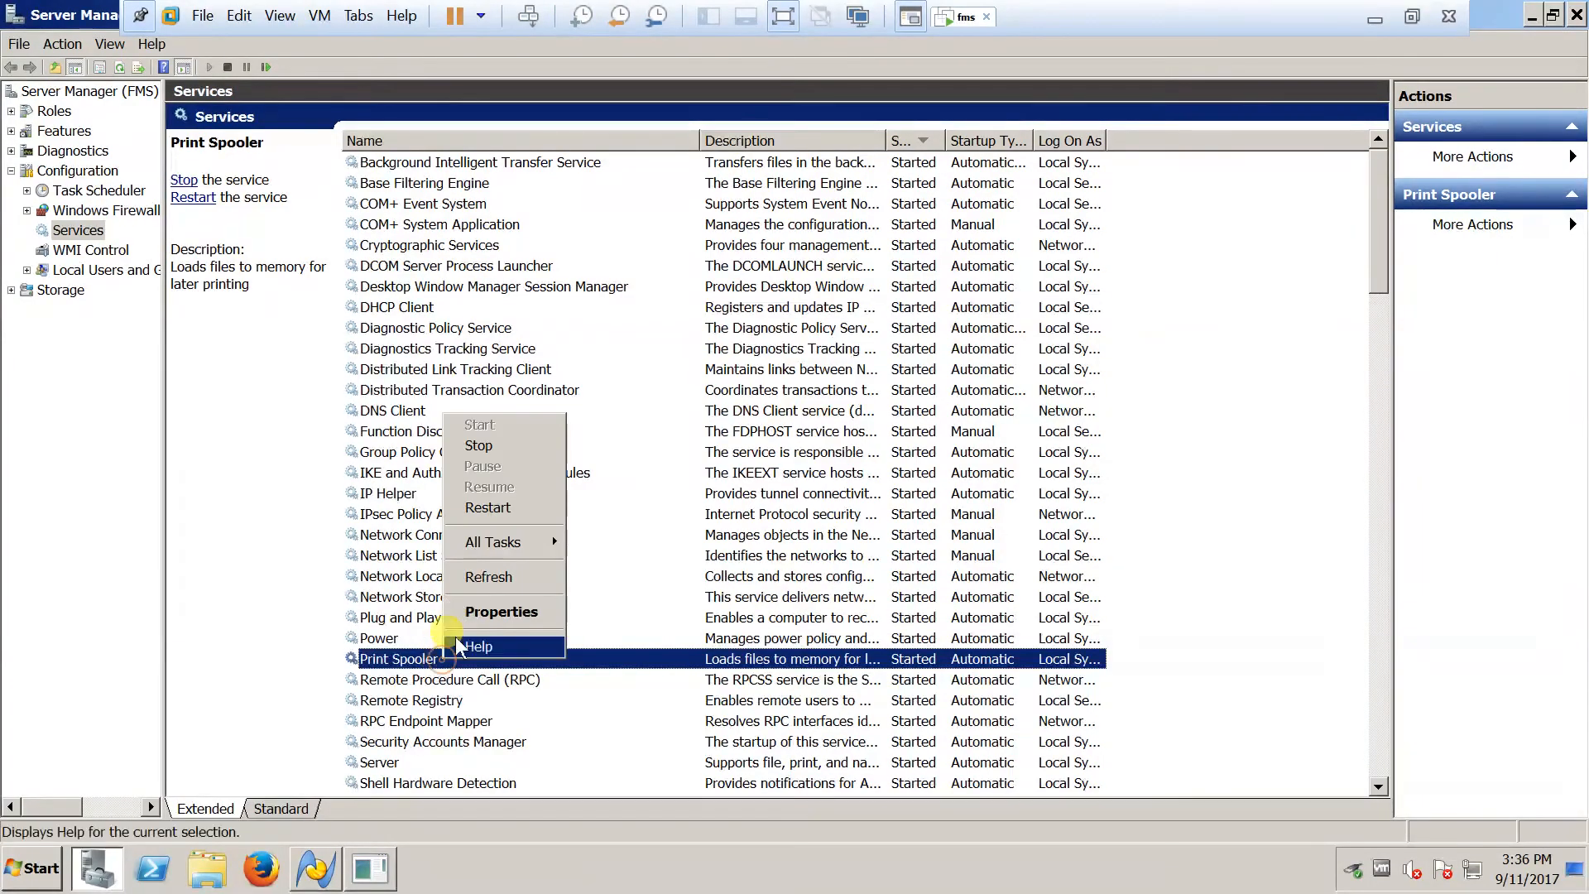
{"action": "left_click", "coordinate": [488, 505]}
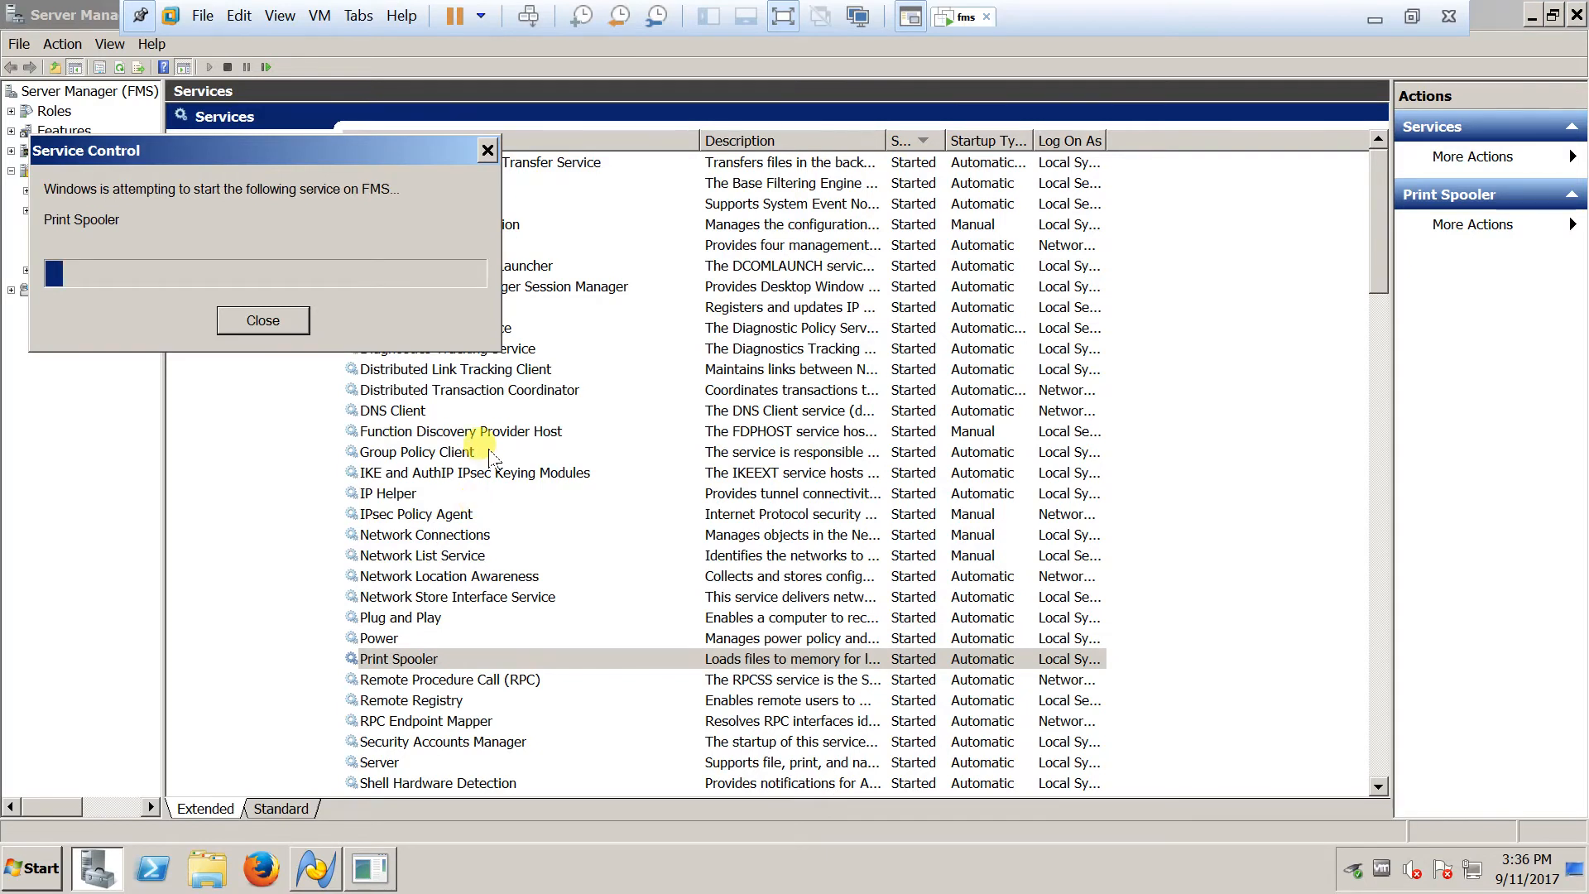
{"action": "right_click", "coordinate": [453, 352]}
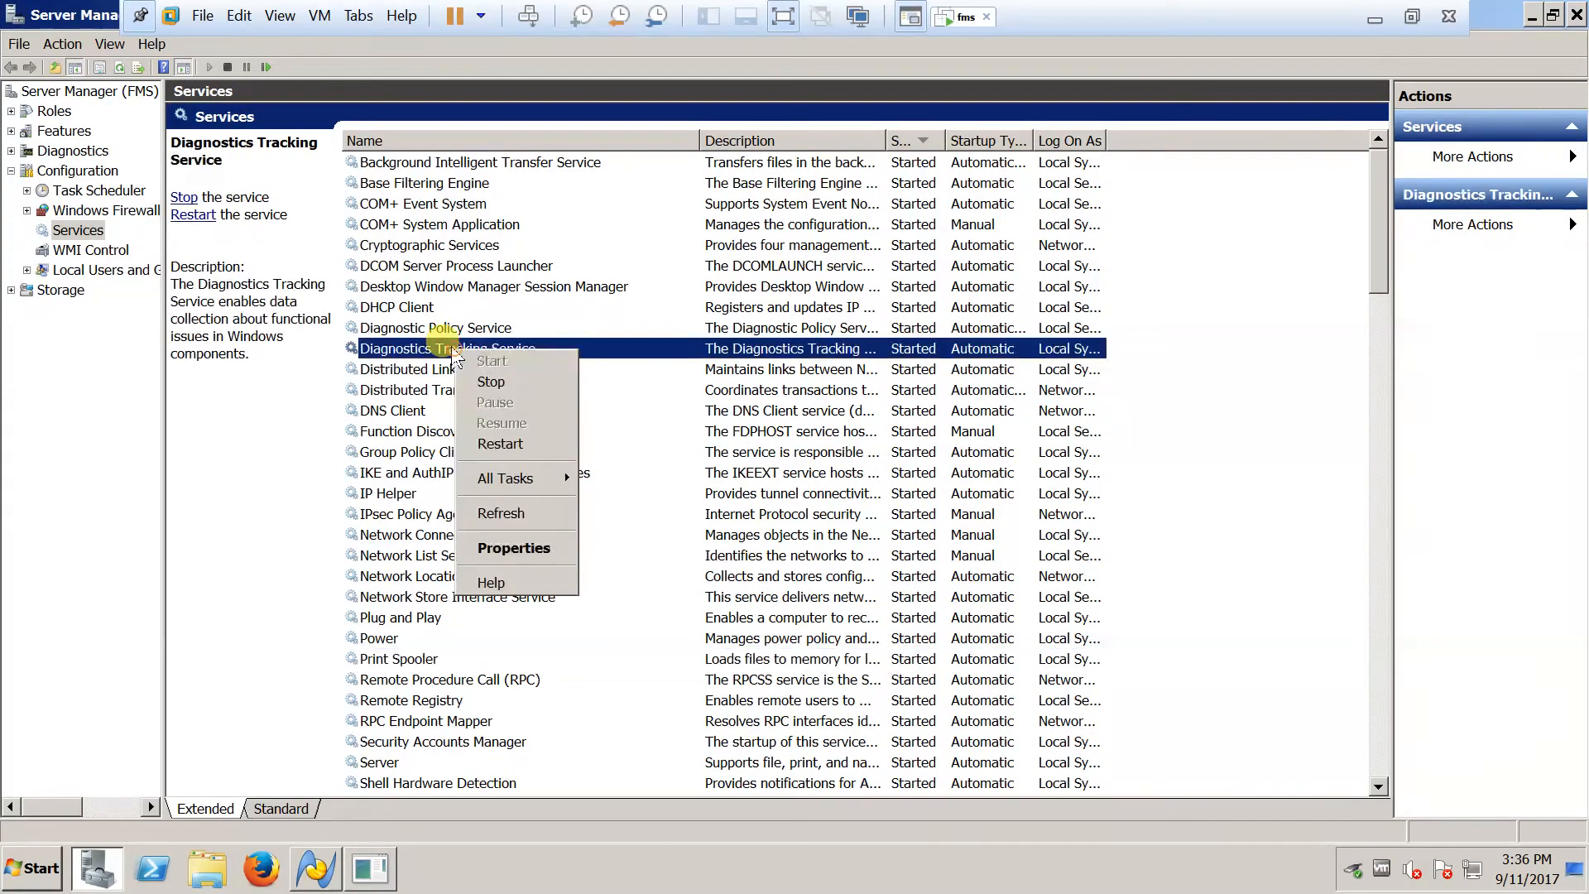
{"action": "left_click", "coordinate": [491, 443]}
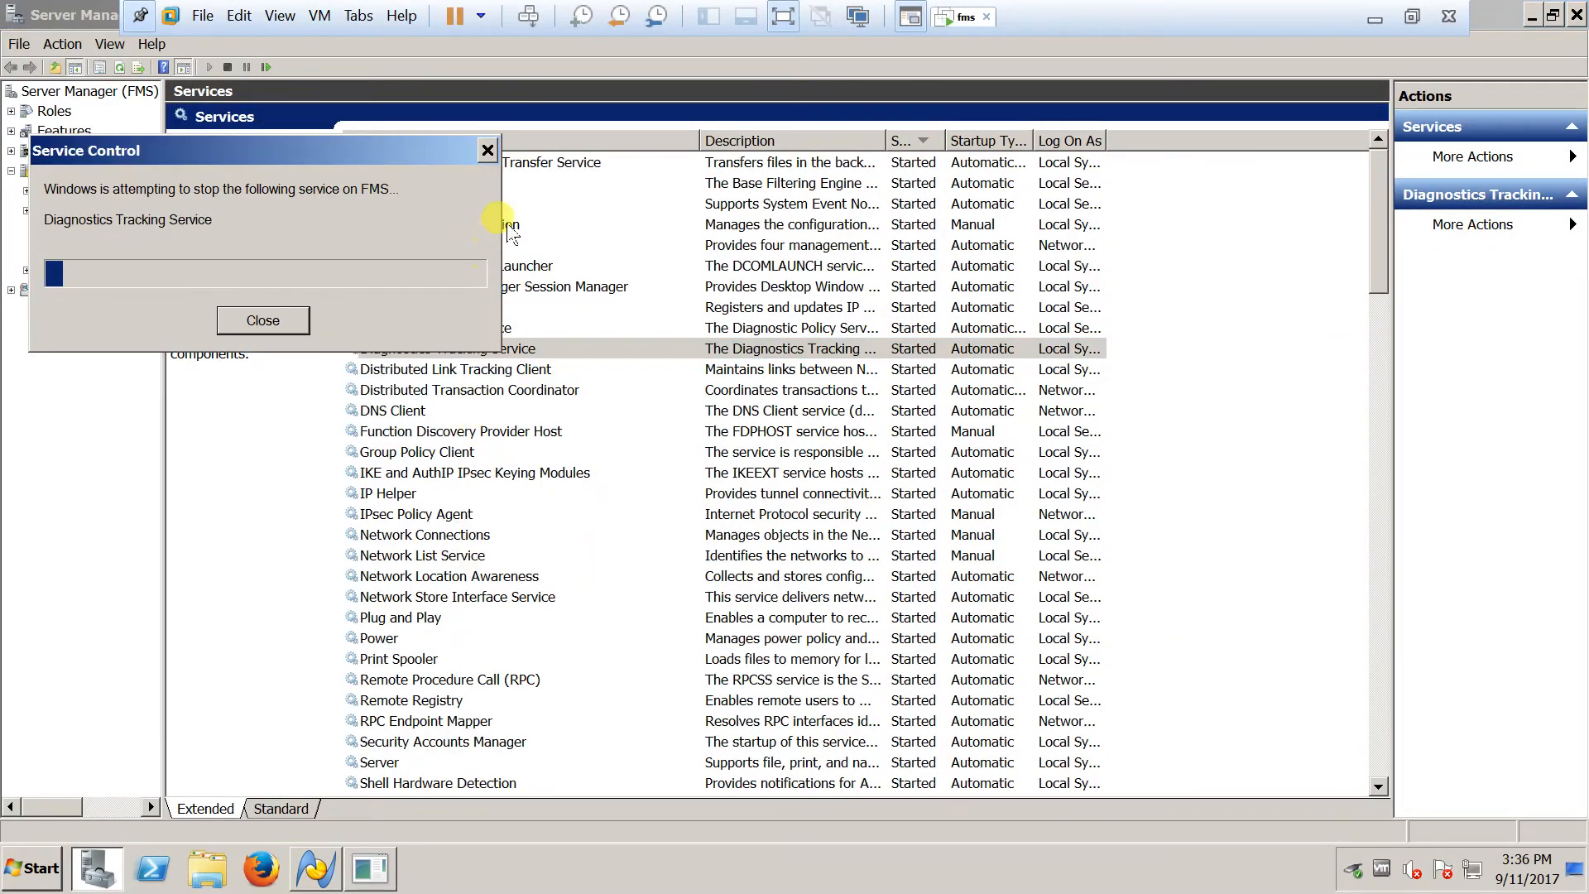
{"action": "right_click", "coordinate": [542, 163]}
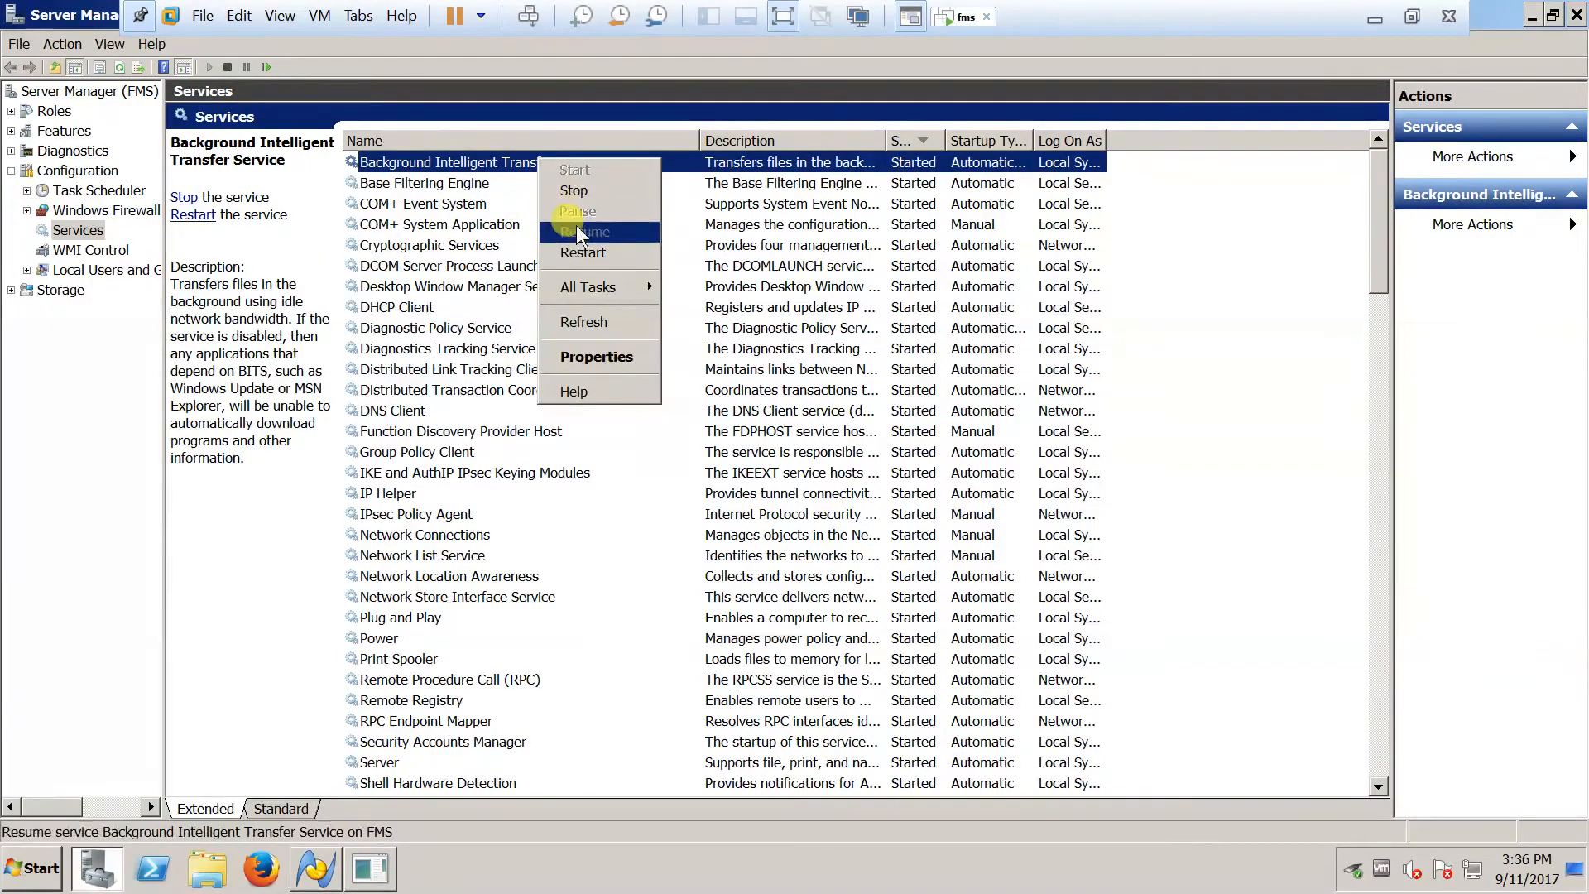
{"action": "left_click", "coordinate": [580, 253]}
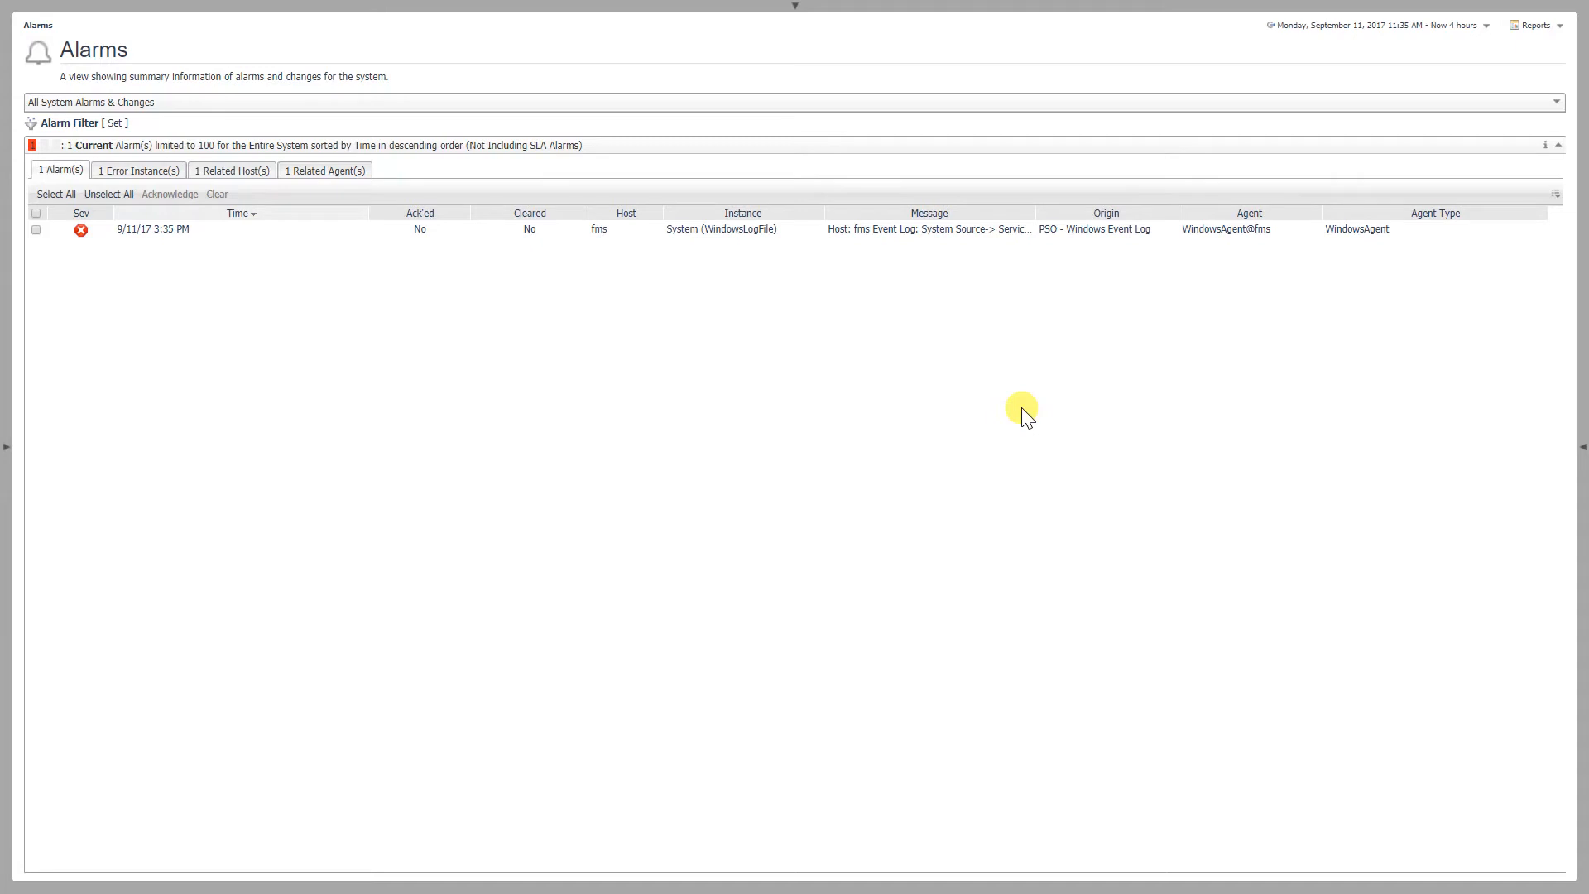
Switch to the Foglight Alarms view and check the message details of the fms System log alarm after the repeated restarts
{"action": "left_click", "coordinate": [892, 233]}
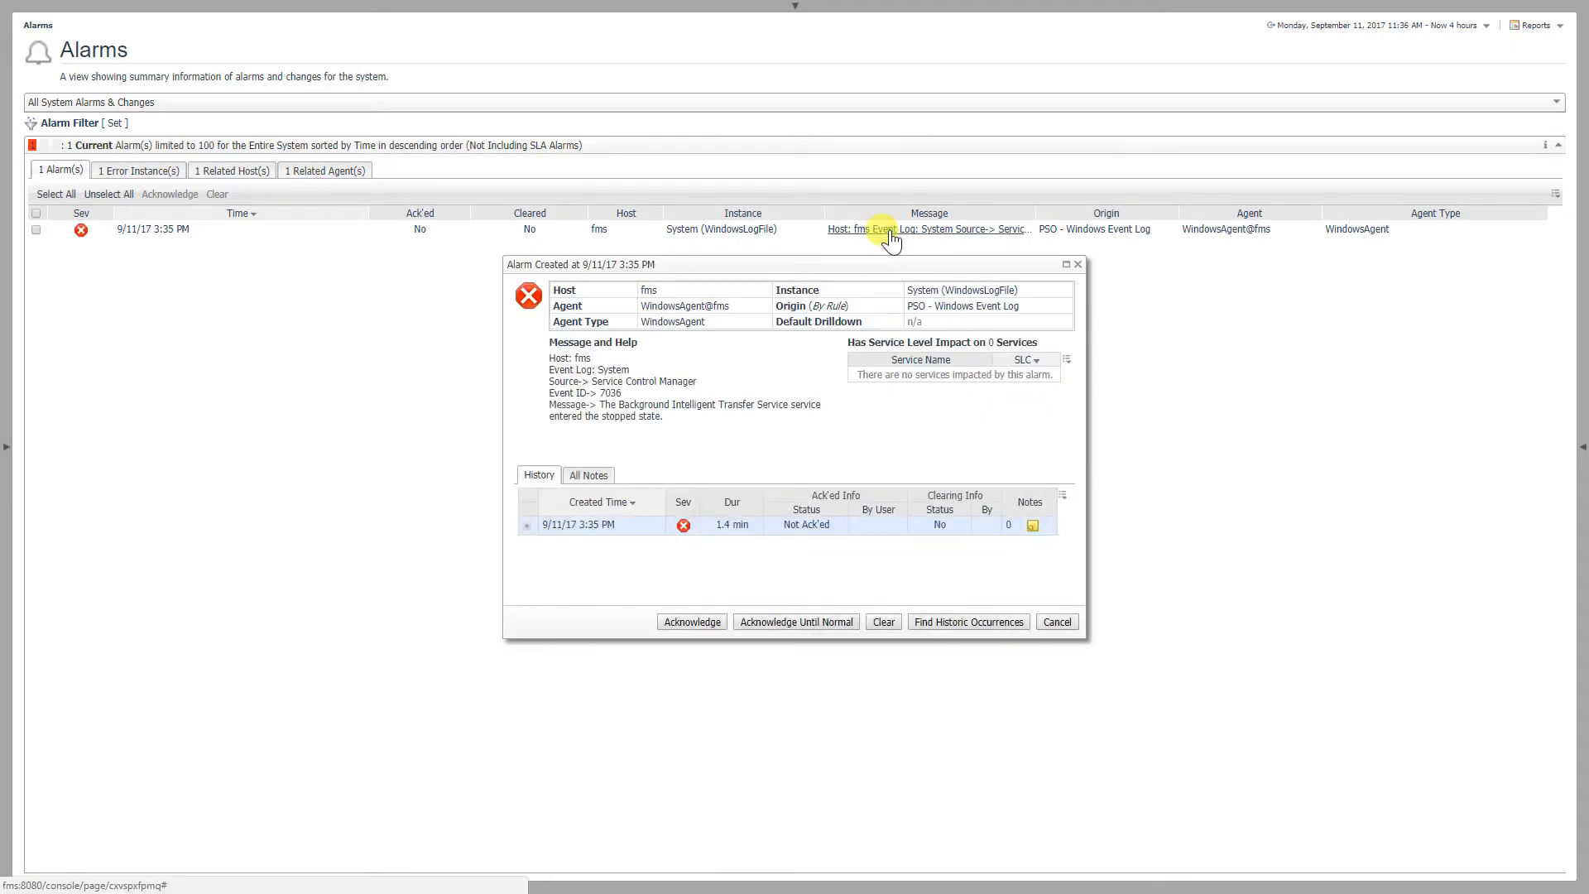
{"action": "left_click", "coordinate": [1079, 265]}
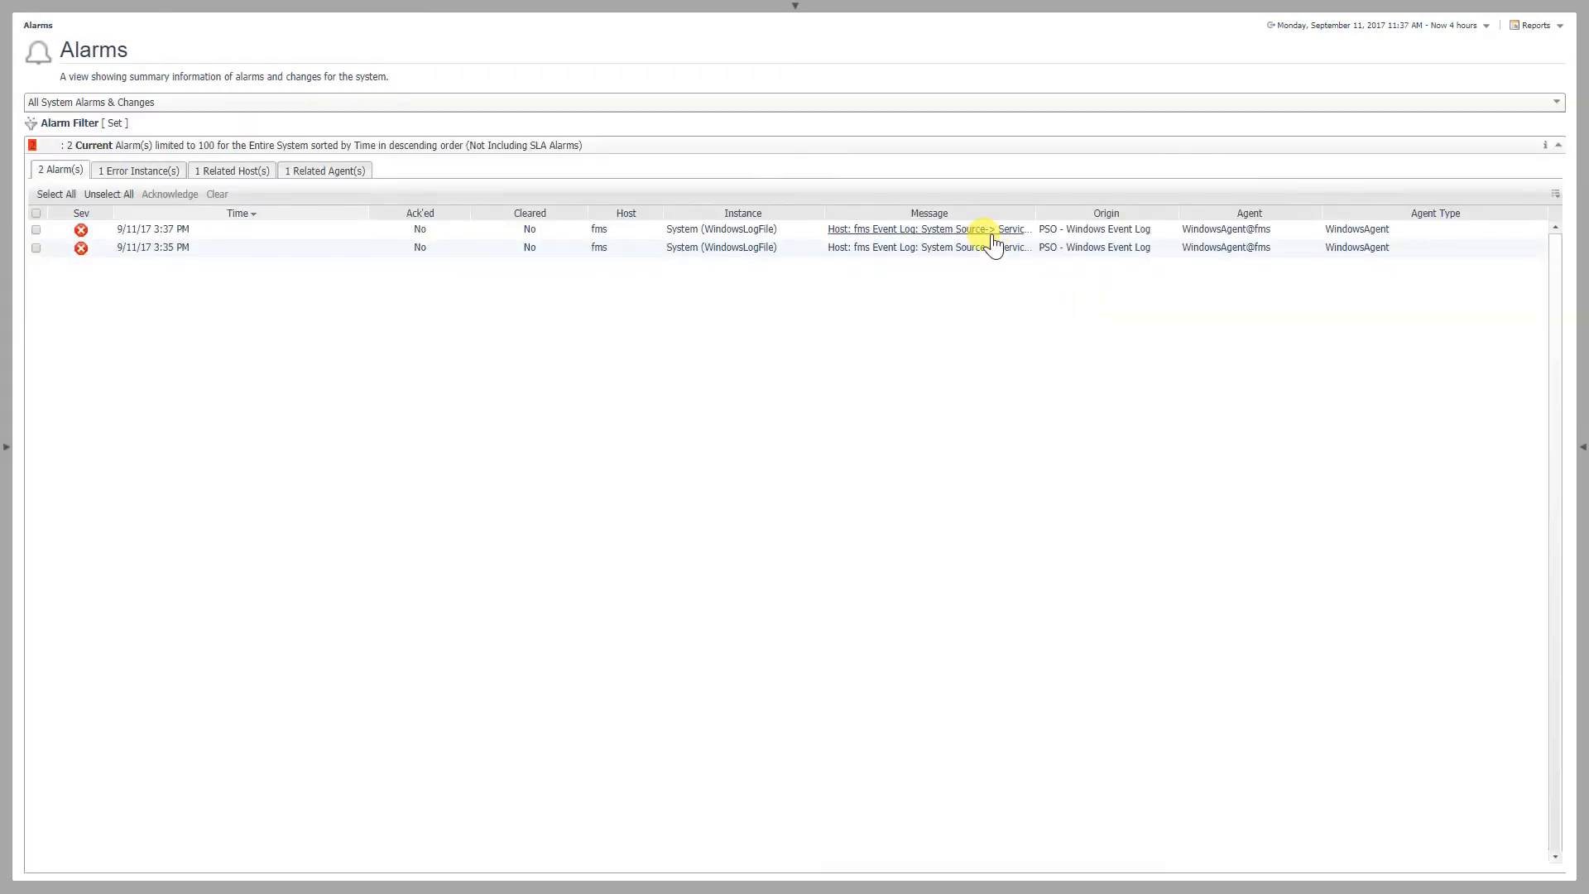
{"action": "left_click", "coordinate": [990, 238]}
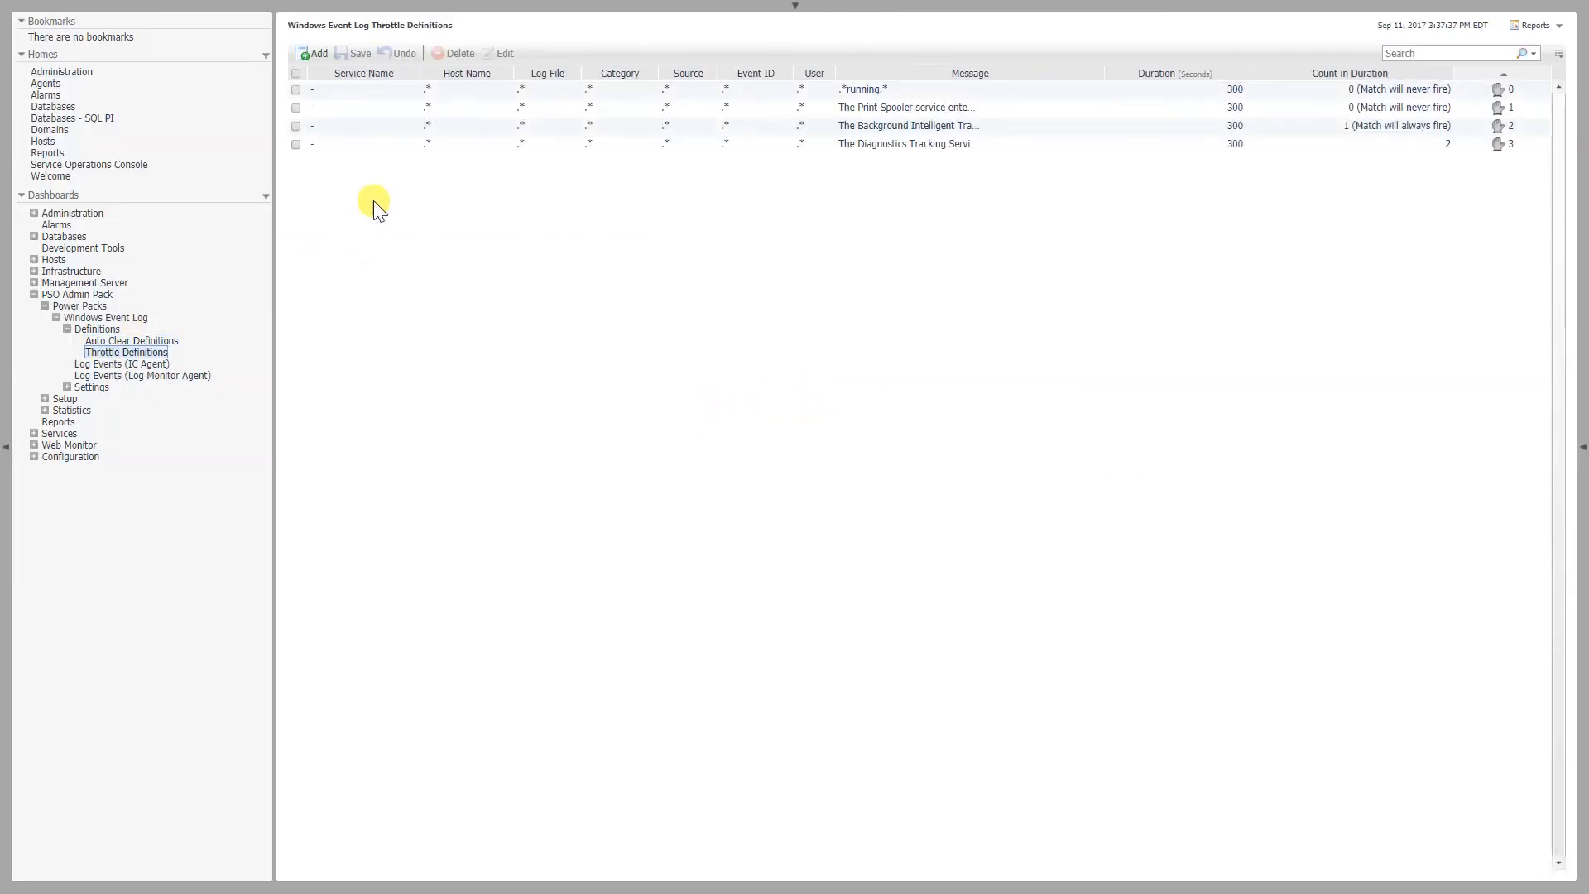
Open the Windows Event Log auto clear definitions and inspect the fields of a new definition without adding it
{"action": "left_click", "coordinate": [149, 340]}
{"action": "left_click", "coordinate": [313, 55]}
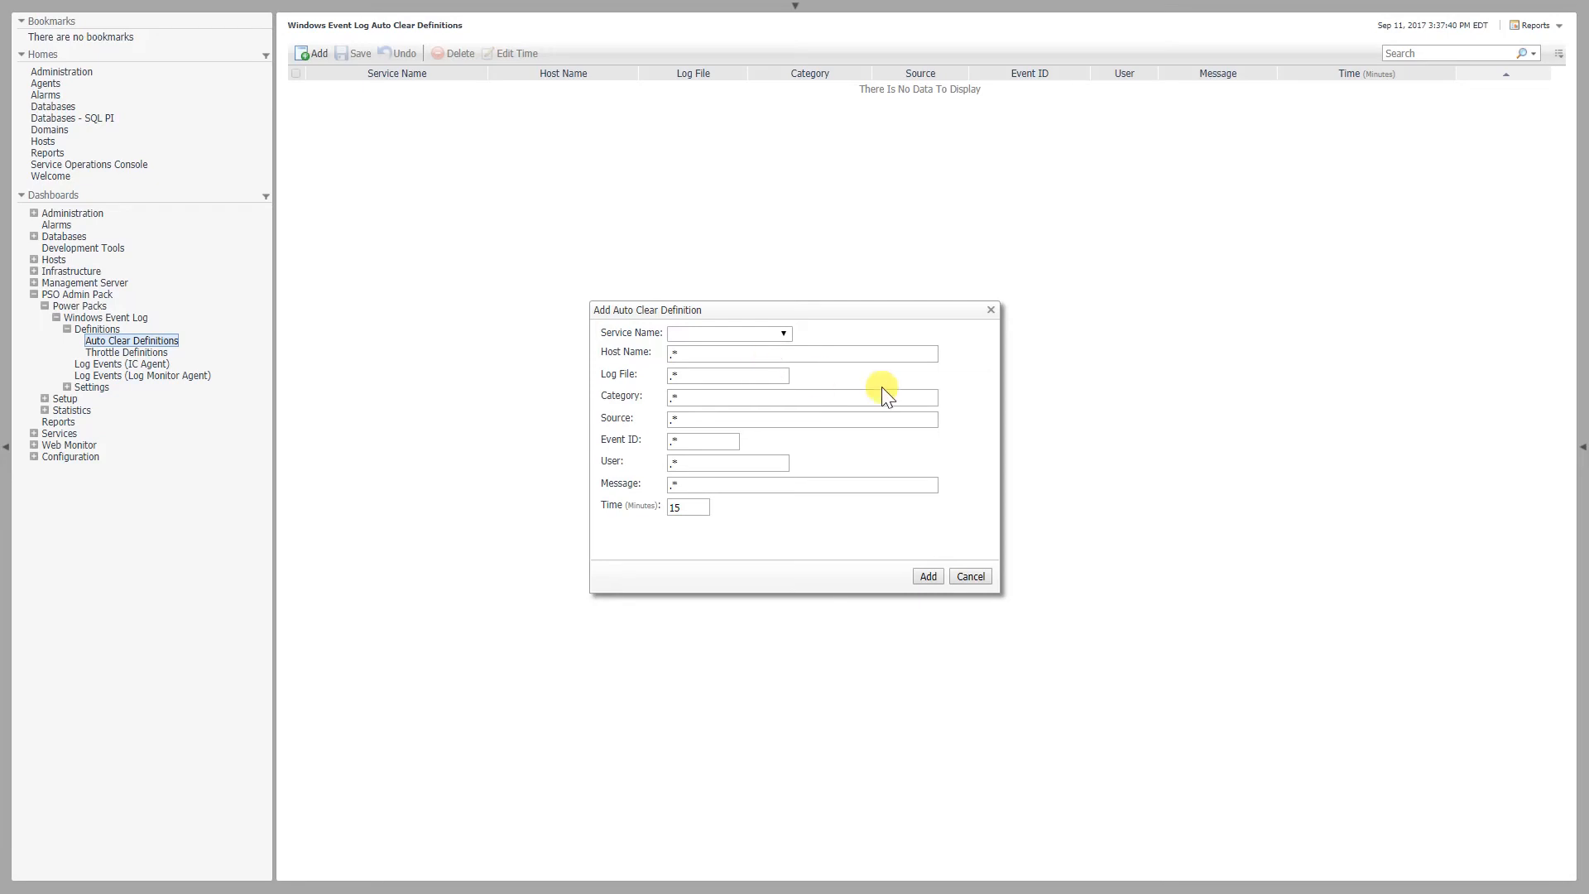
{"action": "left_click", "coordinate": [970, 577]}
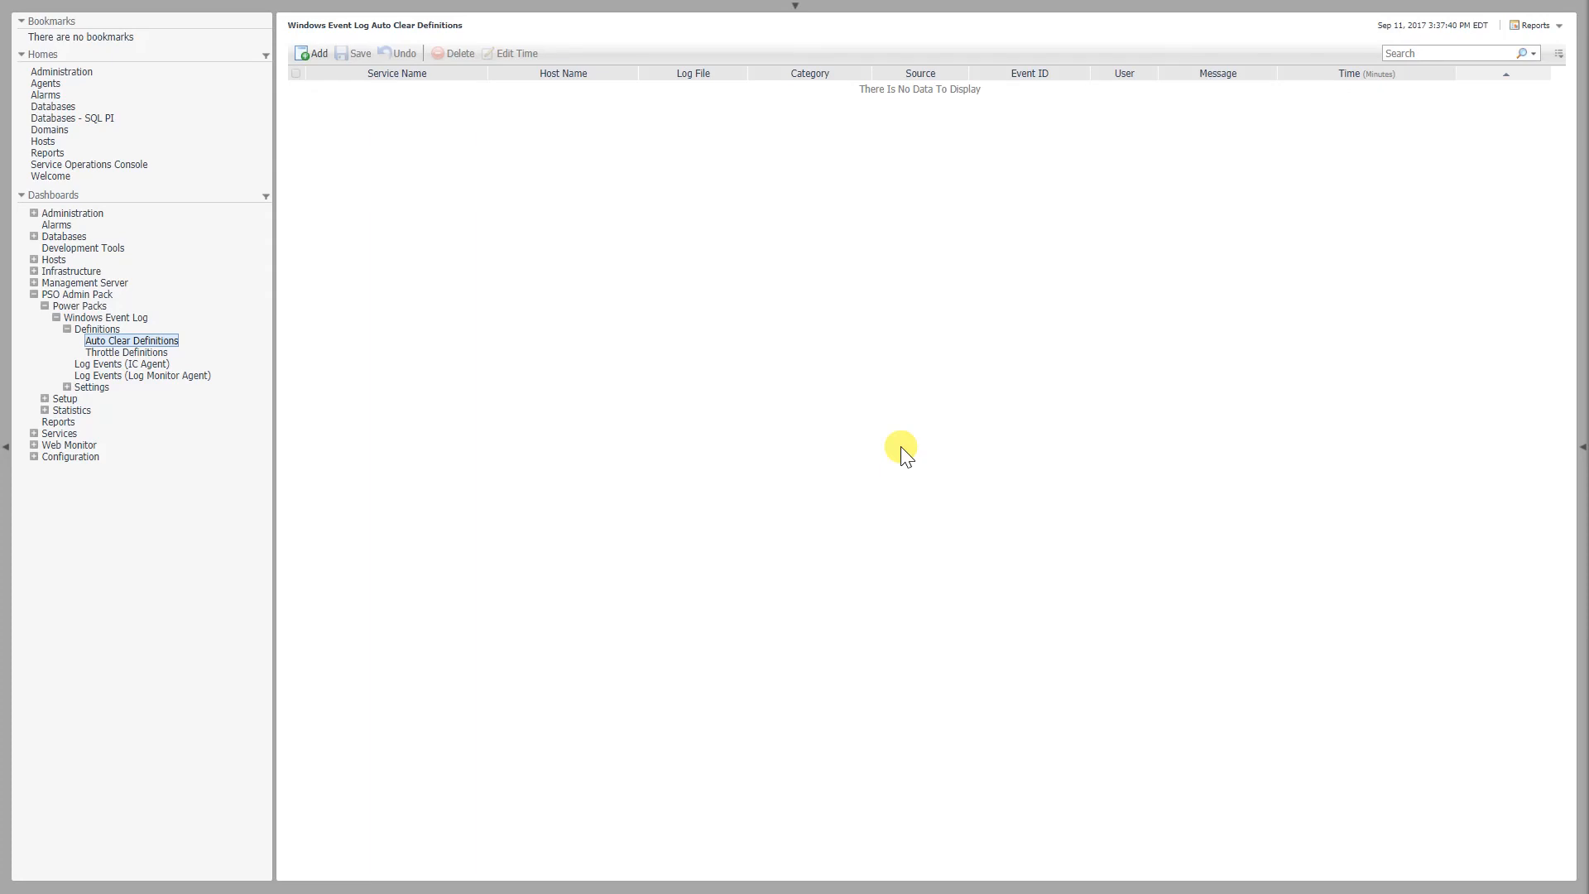
View the Windows Event Log registry settings for alarms, email notification and debugging, and open its rule management page
{"action": "left_click", "coordinate": [66, 387]}
{"action": "left_click", "coordinate": [97, 399]}
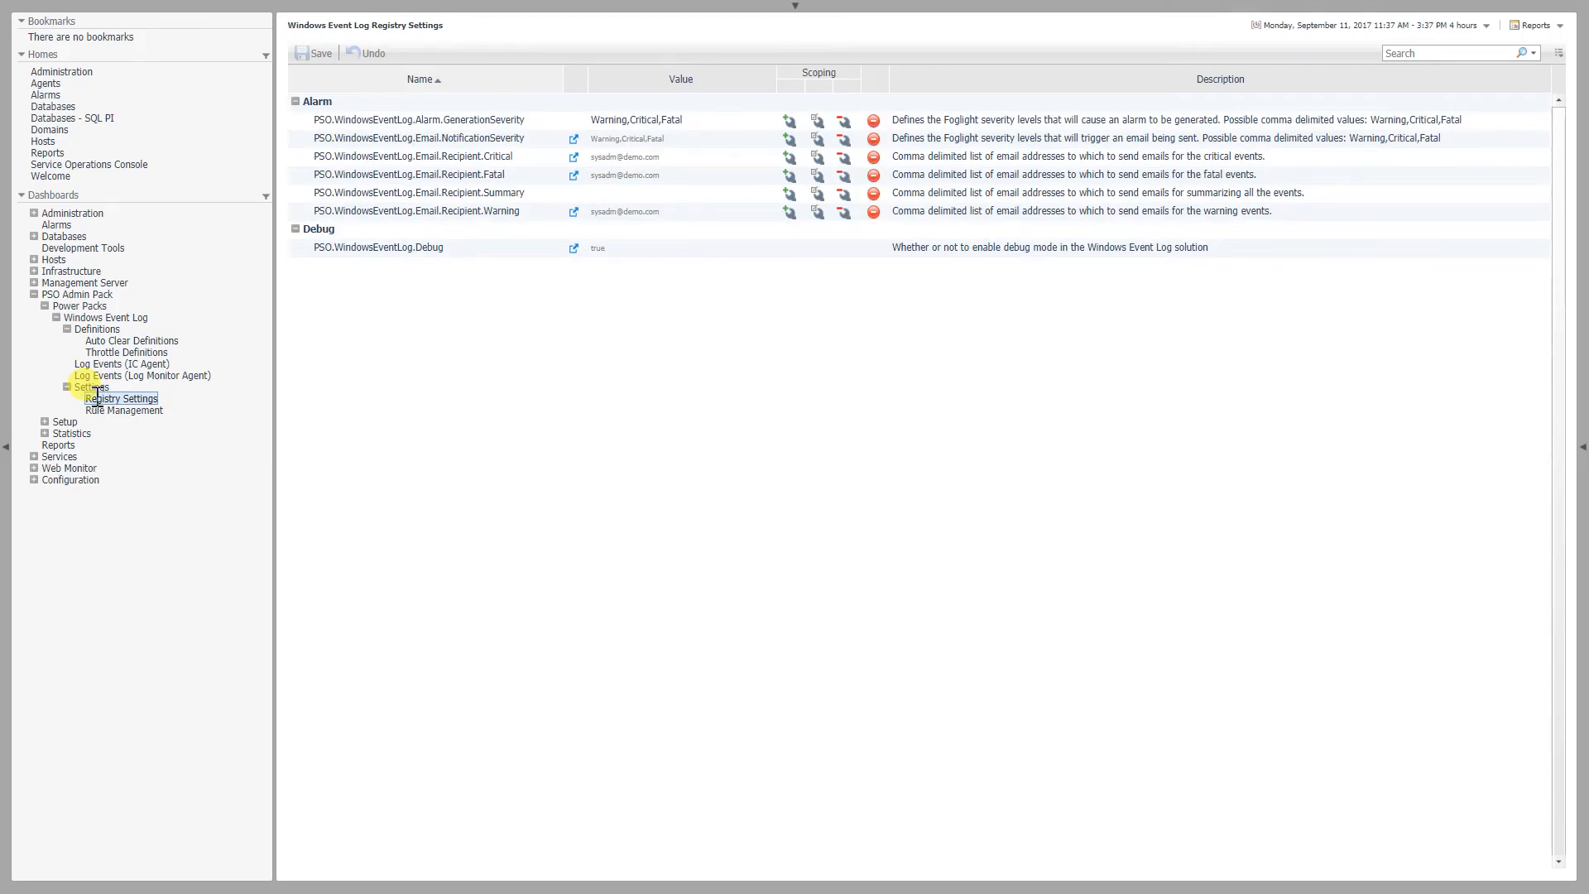
{"action": "left_click", "coordinate": [101, 409]}
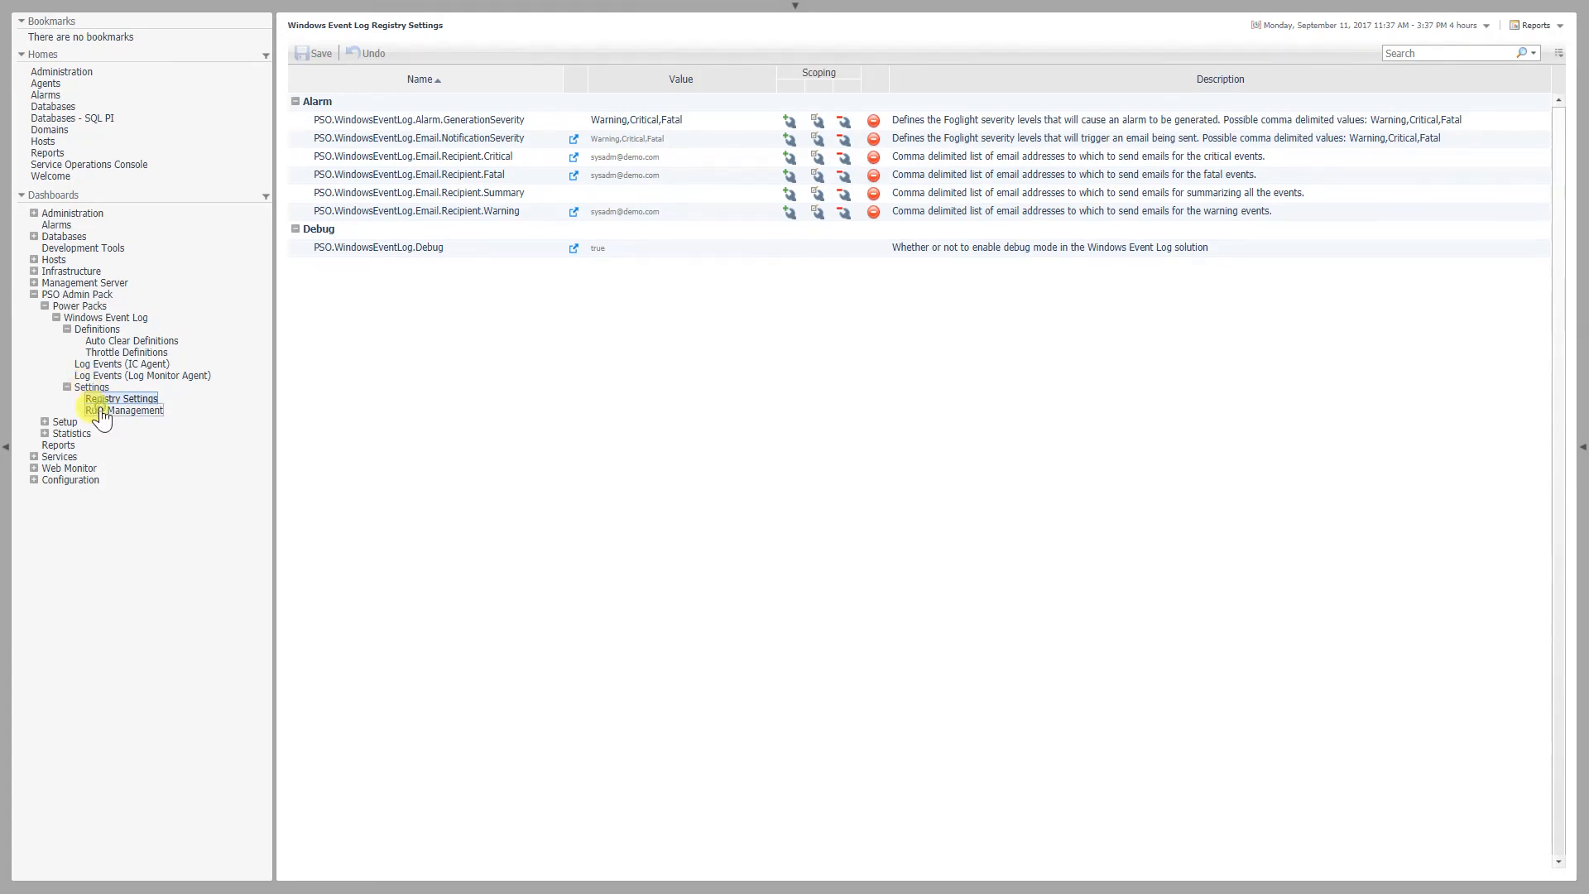